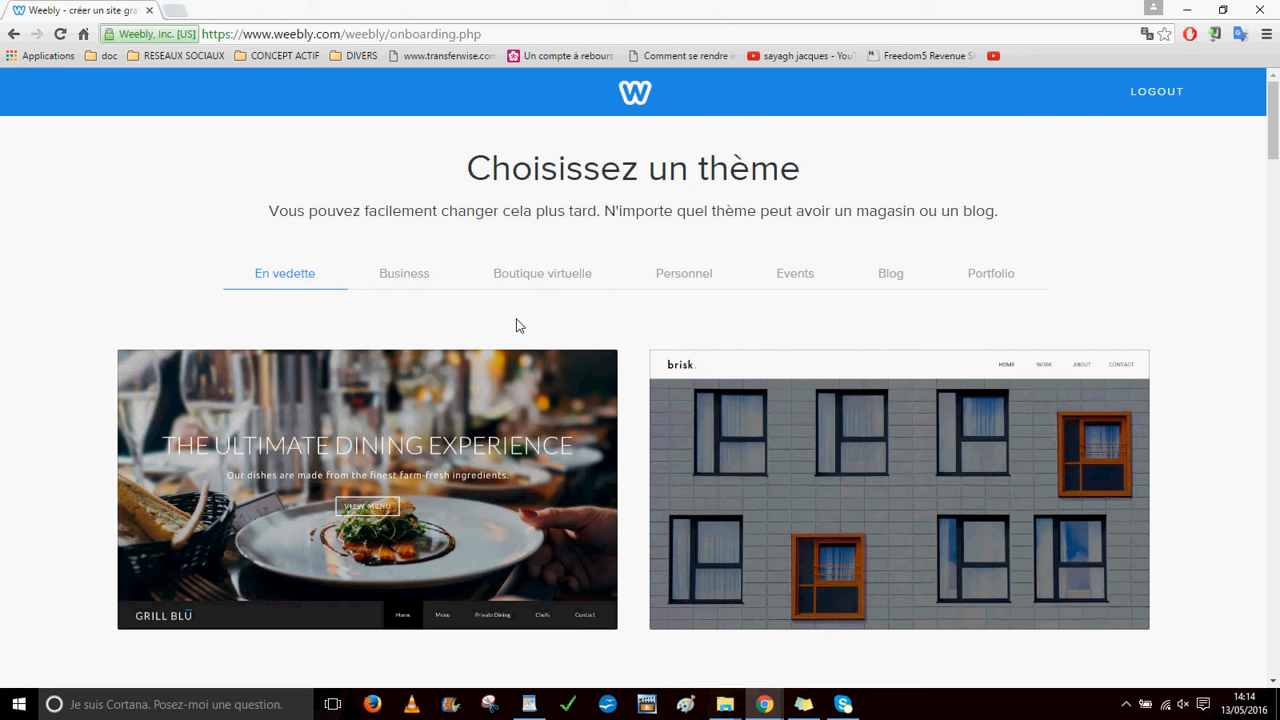
# Step: Browse the Business themes and choose the Clean Lines - Business theme for the site
pyautogui.scroll(-2, 608, 289)
pyautogui.scroll(2, 608, 289)
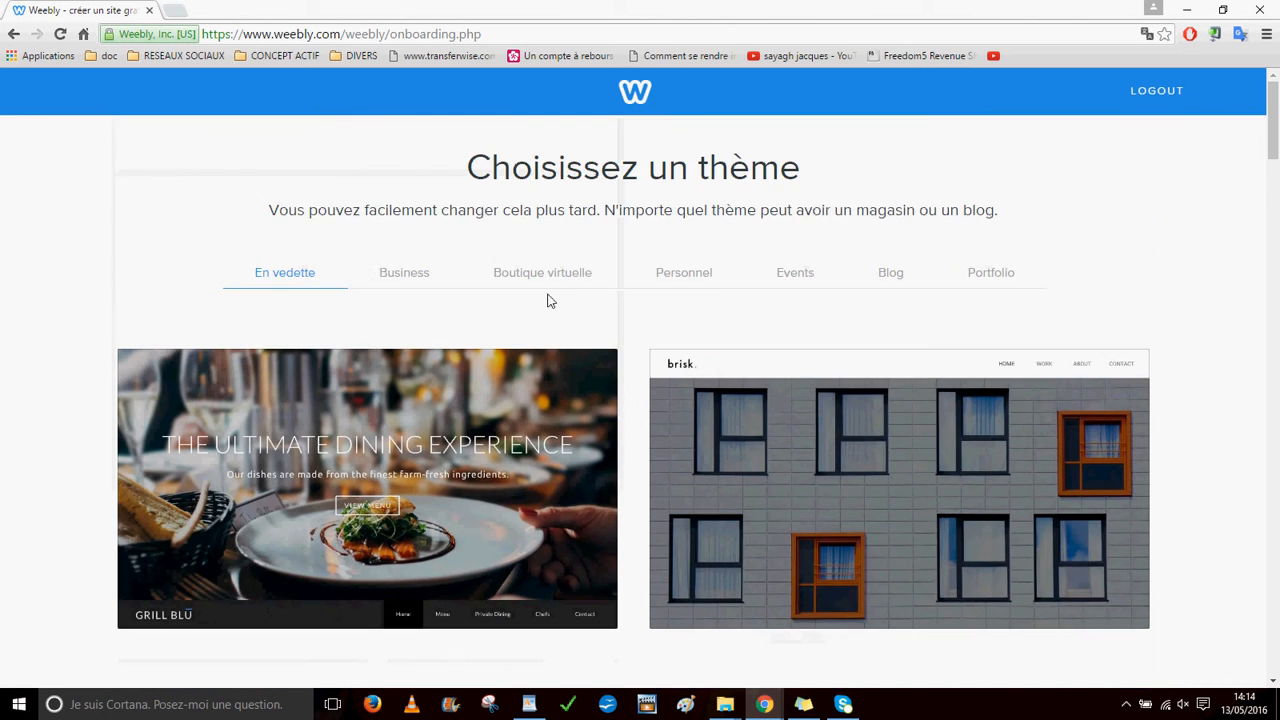
pyautogui.click(405, 283)
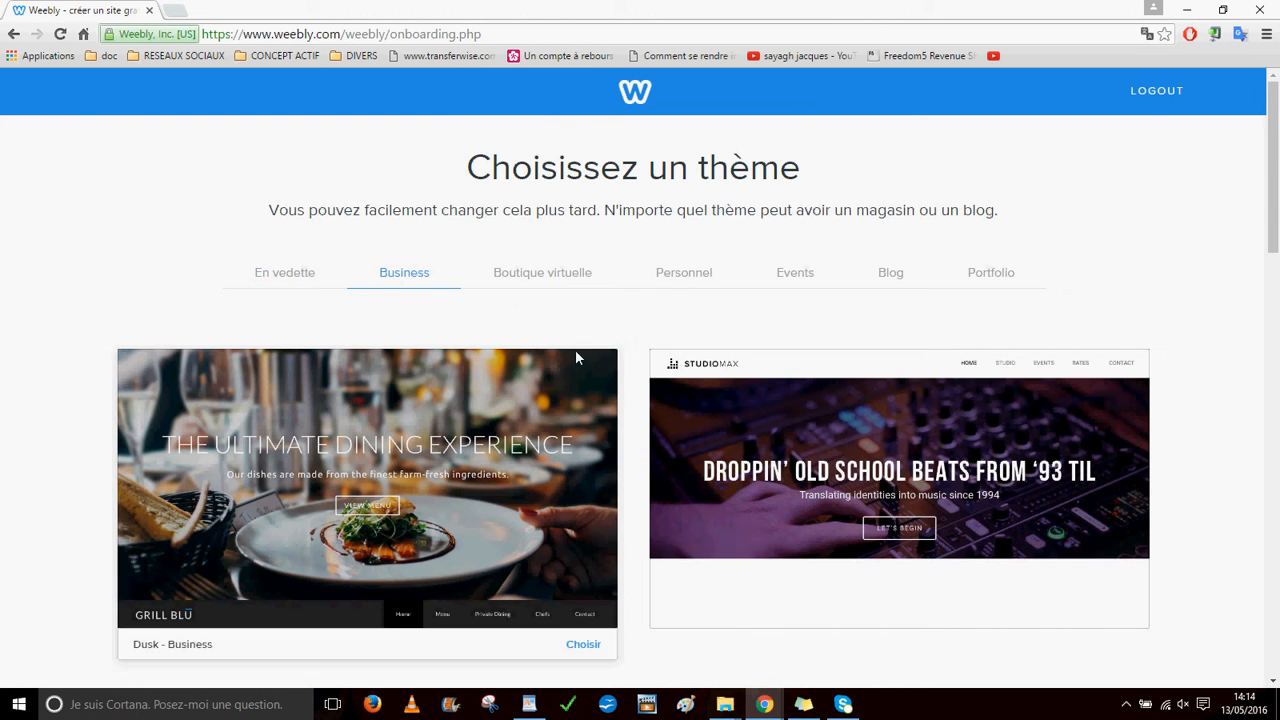
pyautogui.scroll(-4, 604, 352)
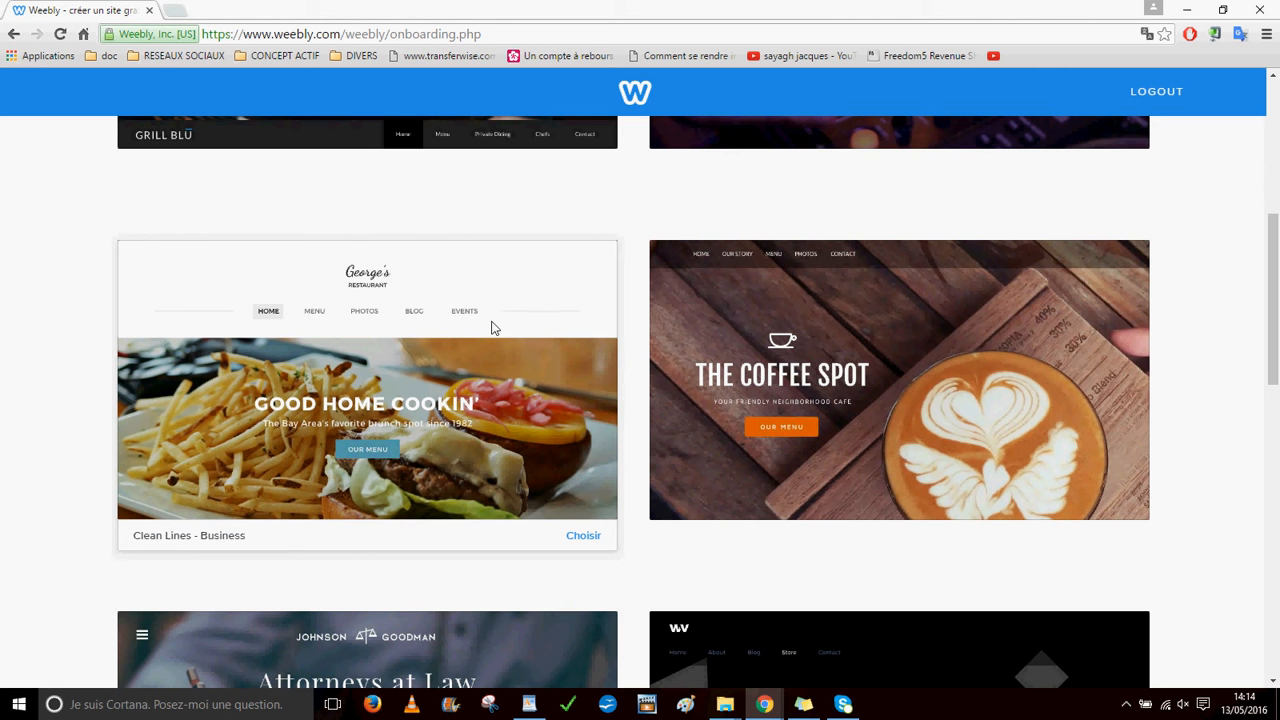
pyautogui.click(584, 536)
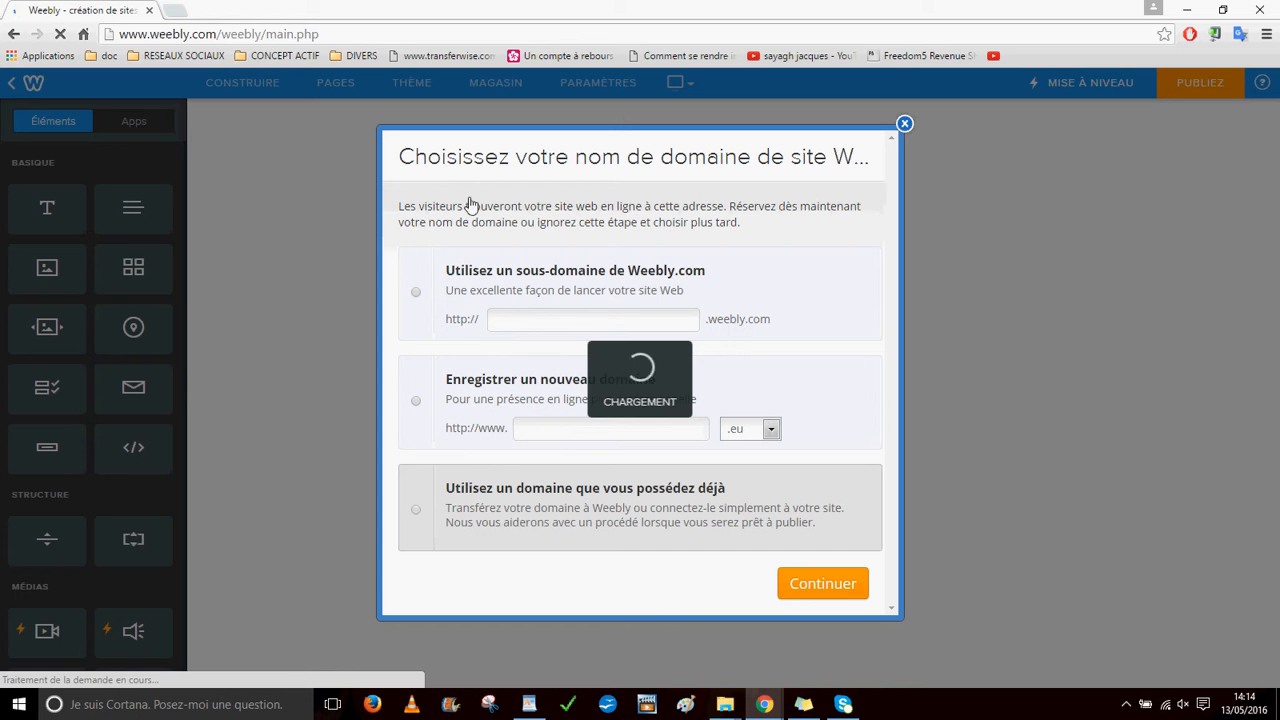
# Step: Try monsitedemo as the site's weebly.com subdomain
pyautogui.click(516, 323)
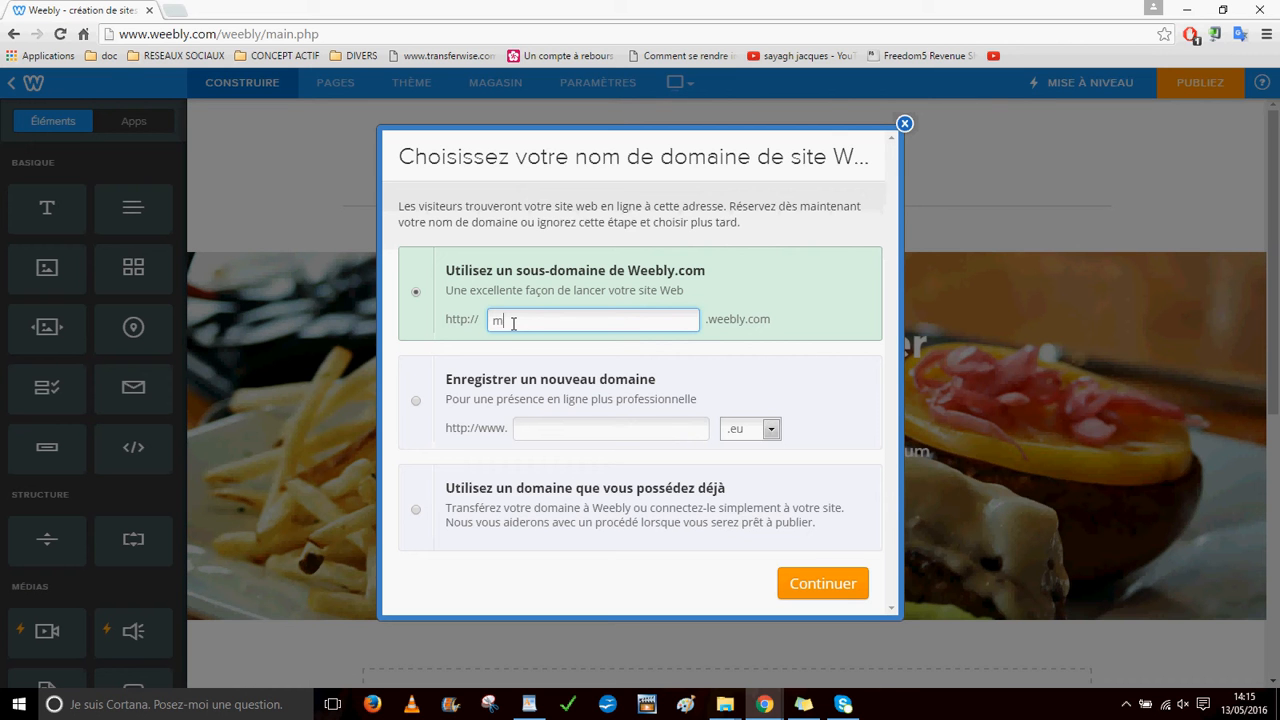
pyautogui.write('sitedem')
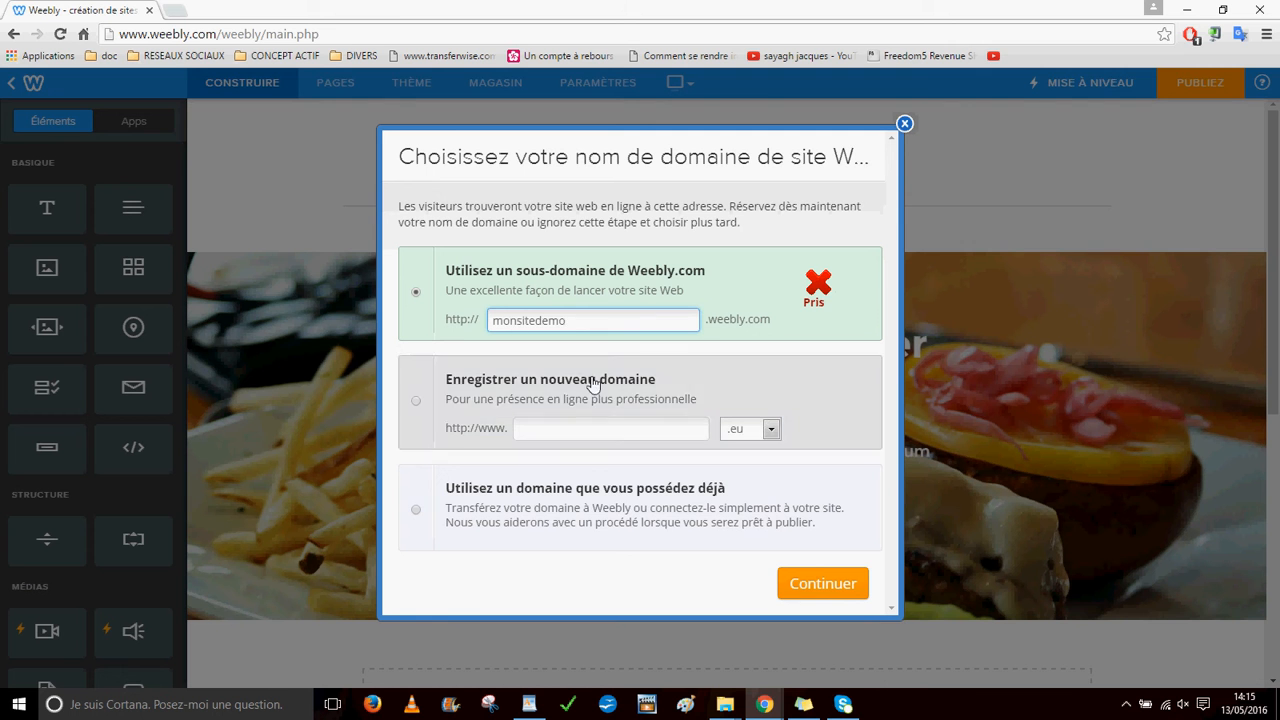
pyautogui.write('o')
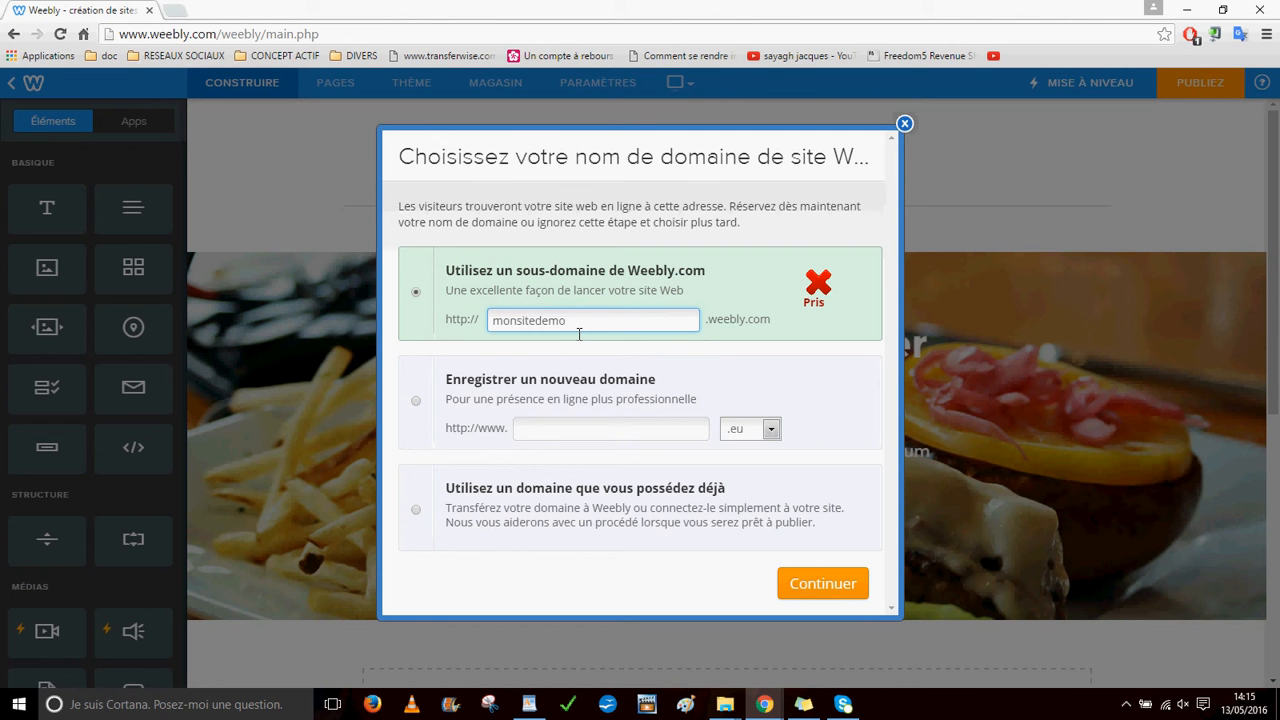
# Step: Change the weebly.com subdomain to monsitebusiness and continue to the site editor
pyautogui.press('BackSpace')
pyautogui.press('BackSpace')
pyautogui.press('BackSpace')
pyautogui.press('BackSpace')
pyautogui.write('business')
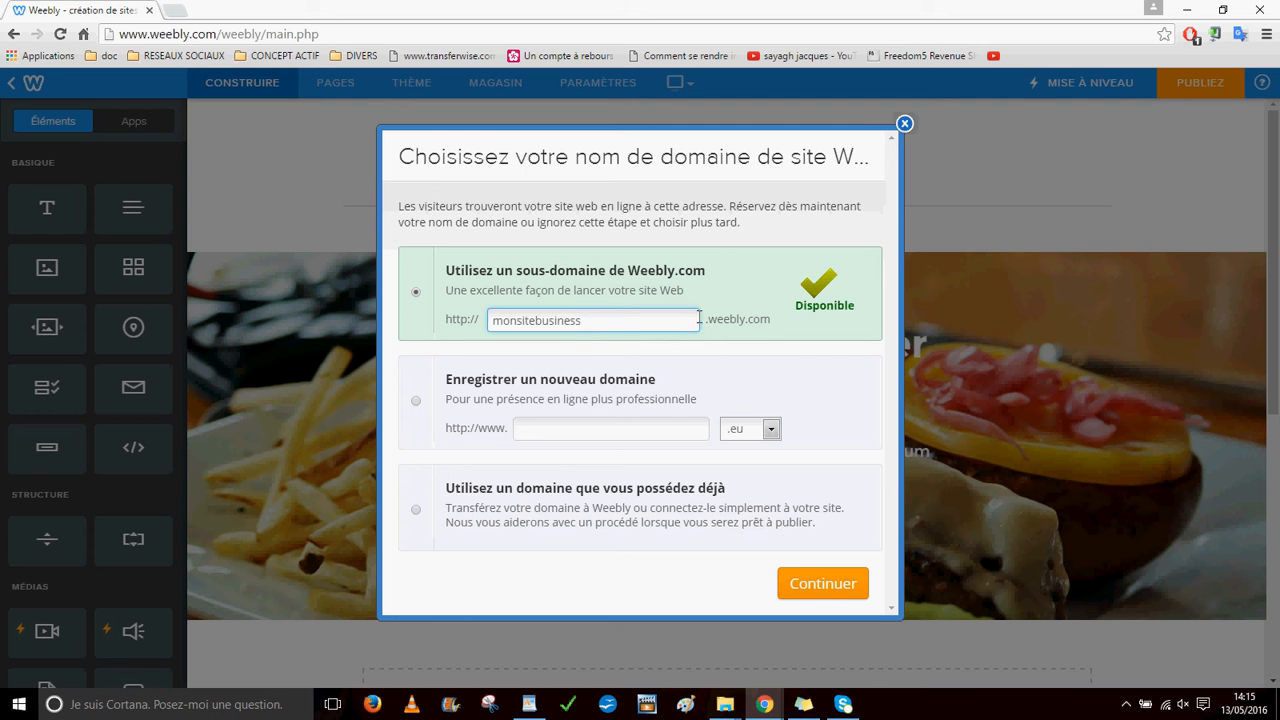
pyautogui.click(835, 588)
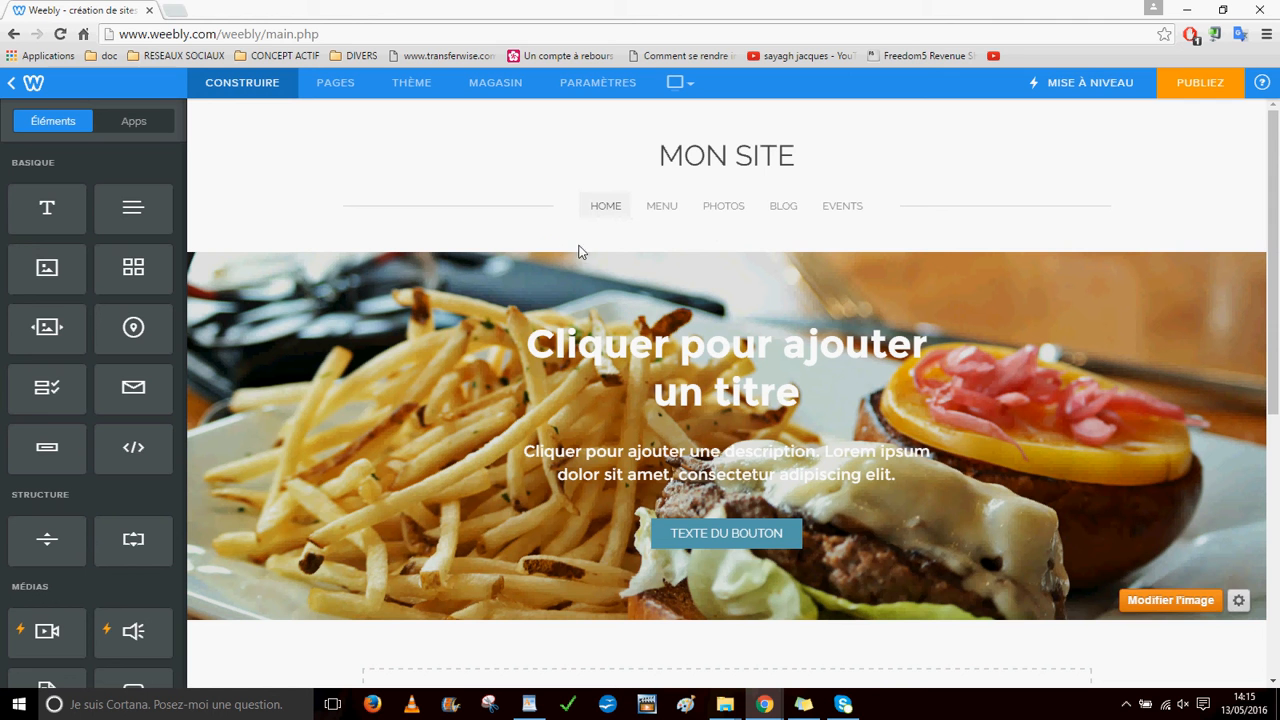
# Step: Delete the Events and Blog pages from the site, confirming the removal
pyautogui.click(813, 157)
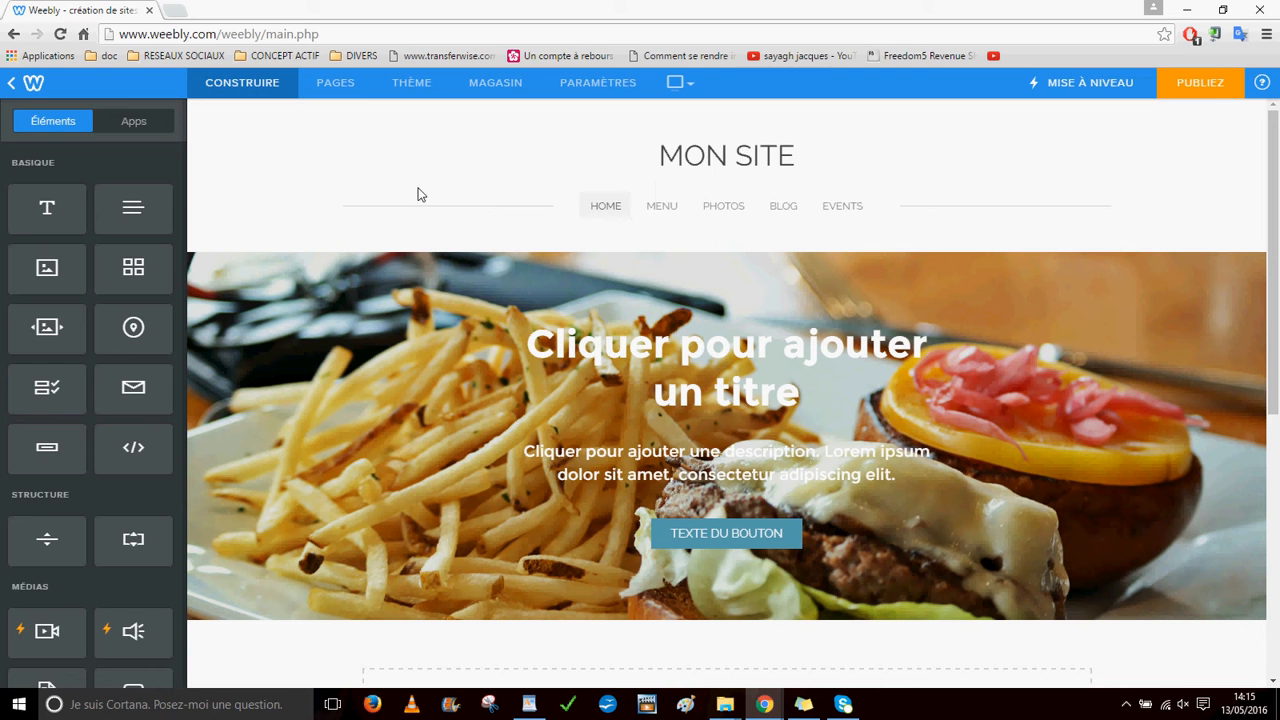
pyautogui.click(341, 88)
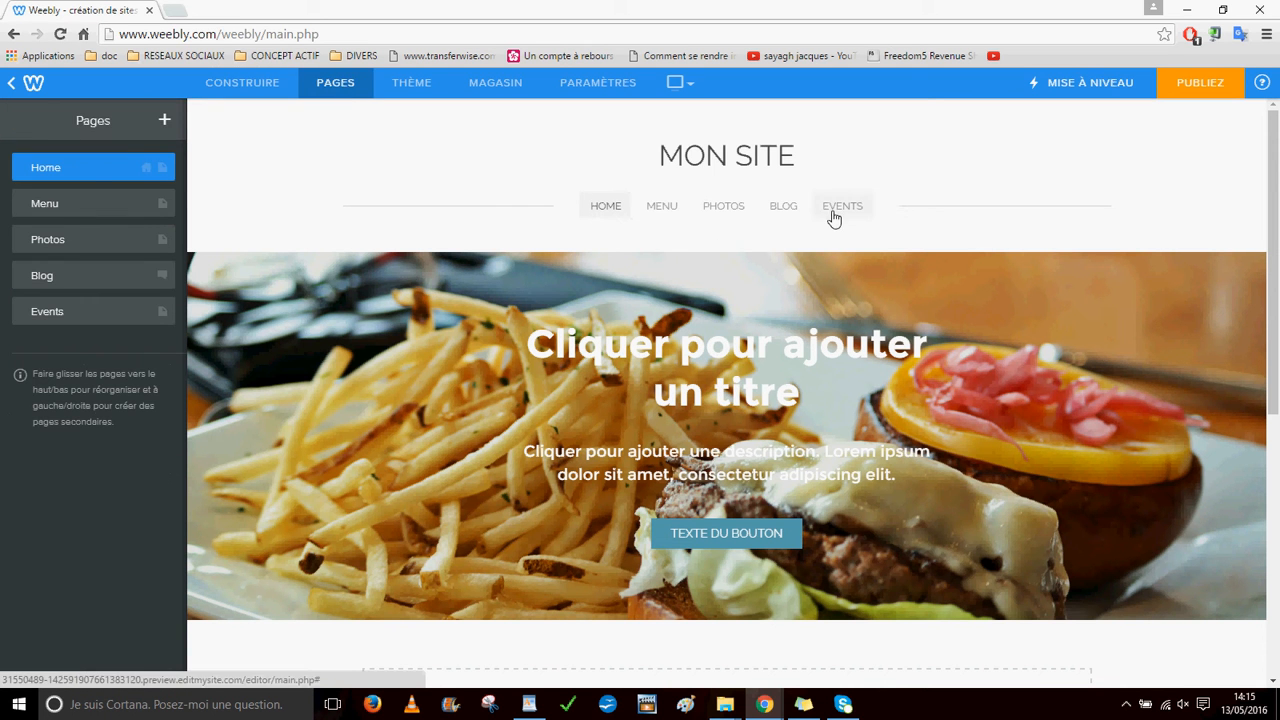
pyautogui.click(86, 314)
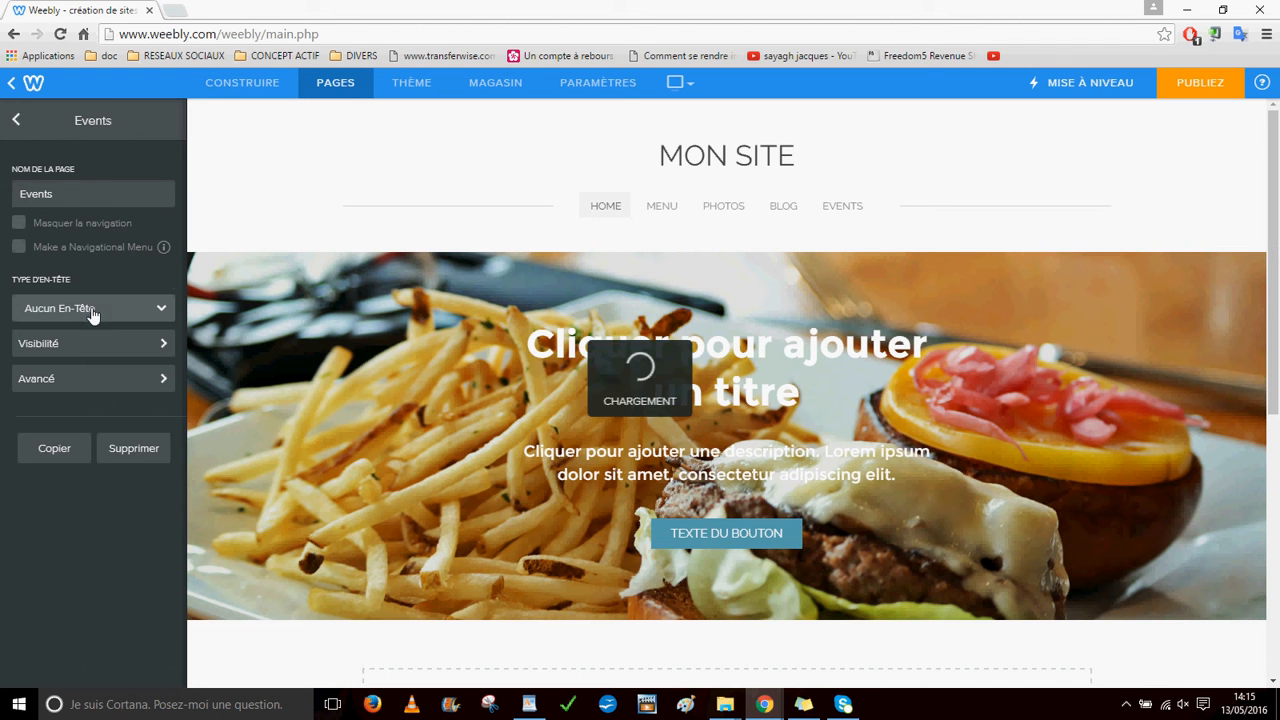
pyautogui.click(138, 452)
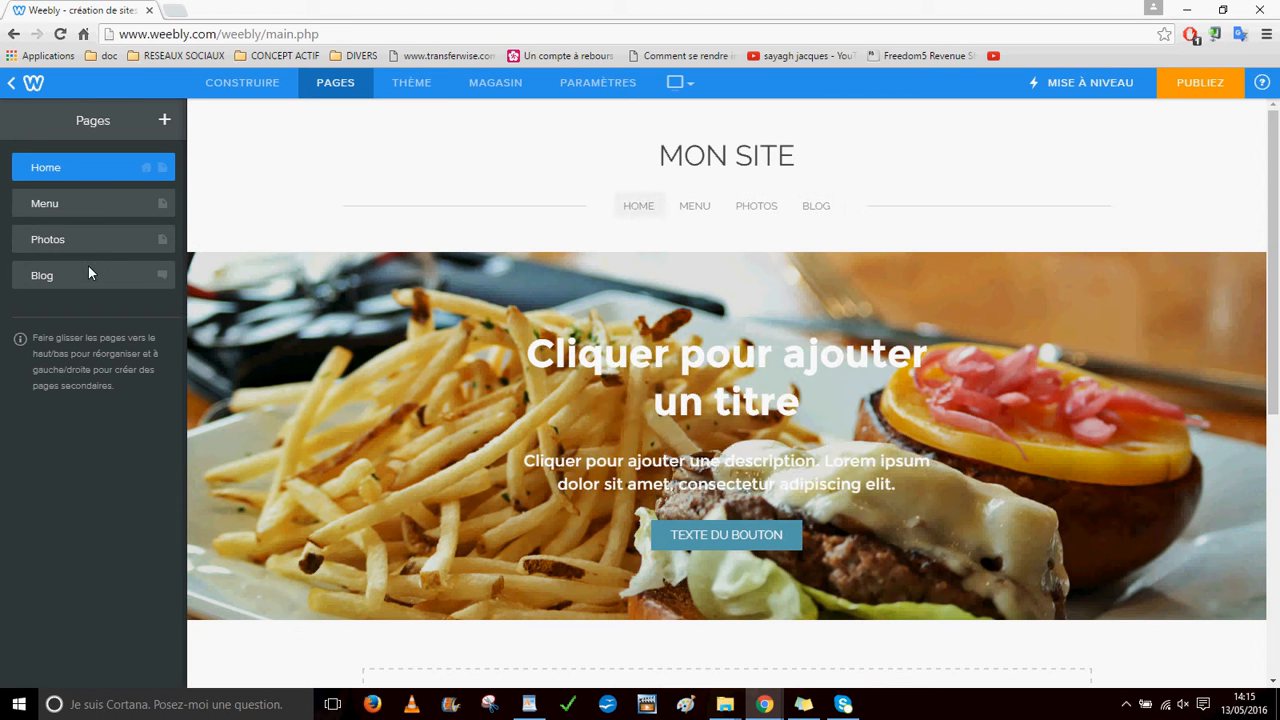
pyautogui.click(105, 276)
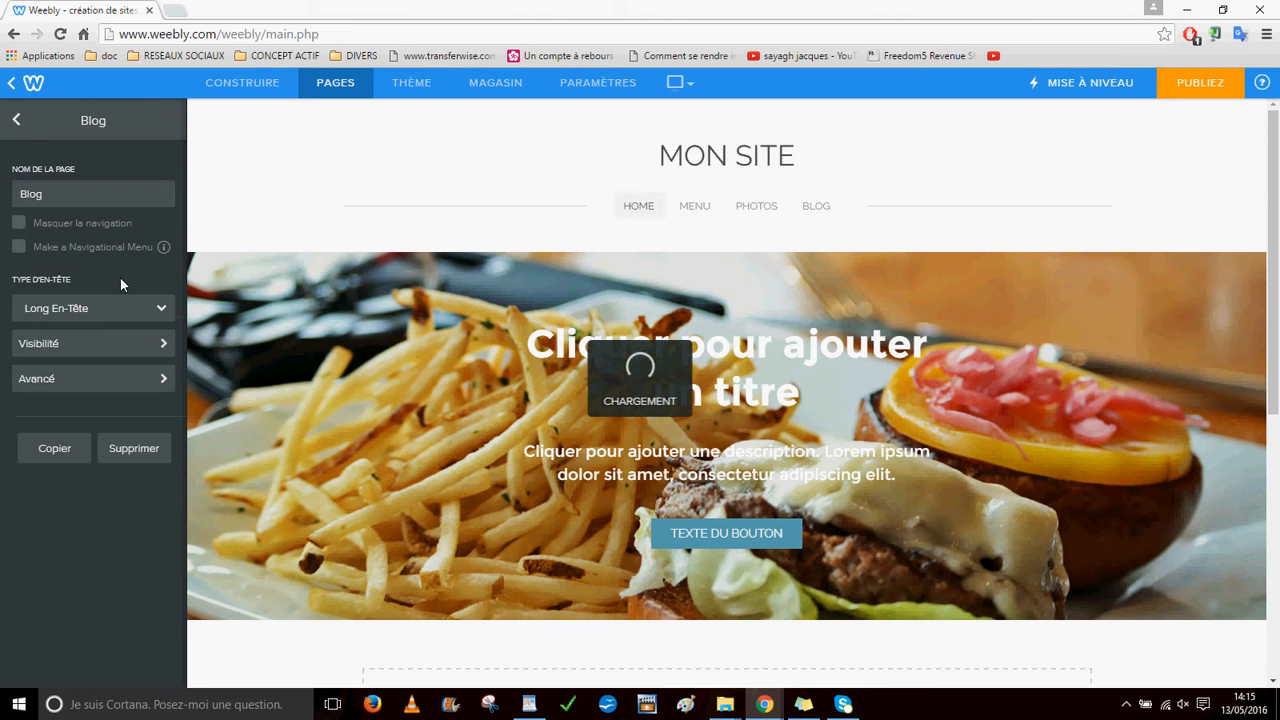
pyautogui.click(152, 437)
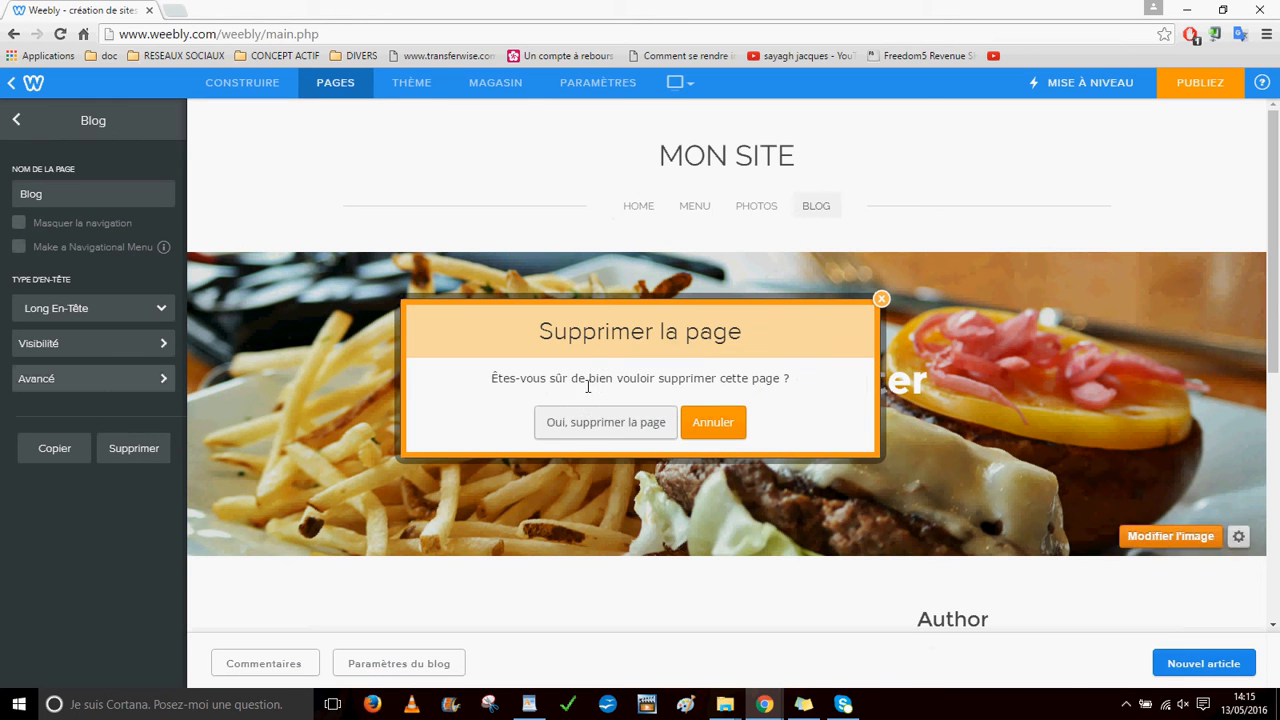
pyautogui.click(590, 421)
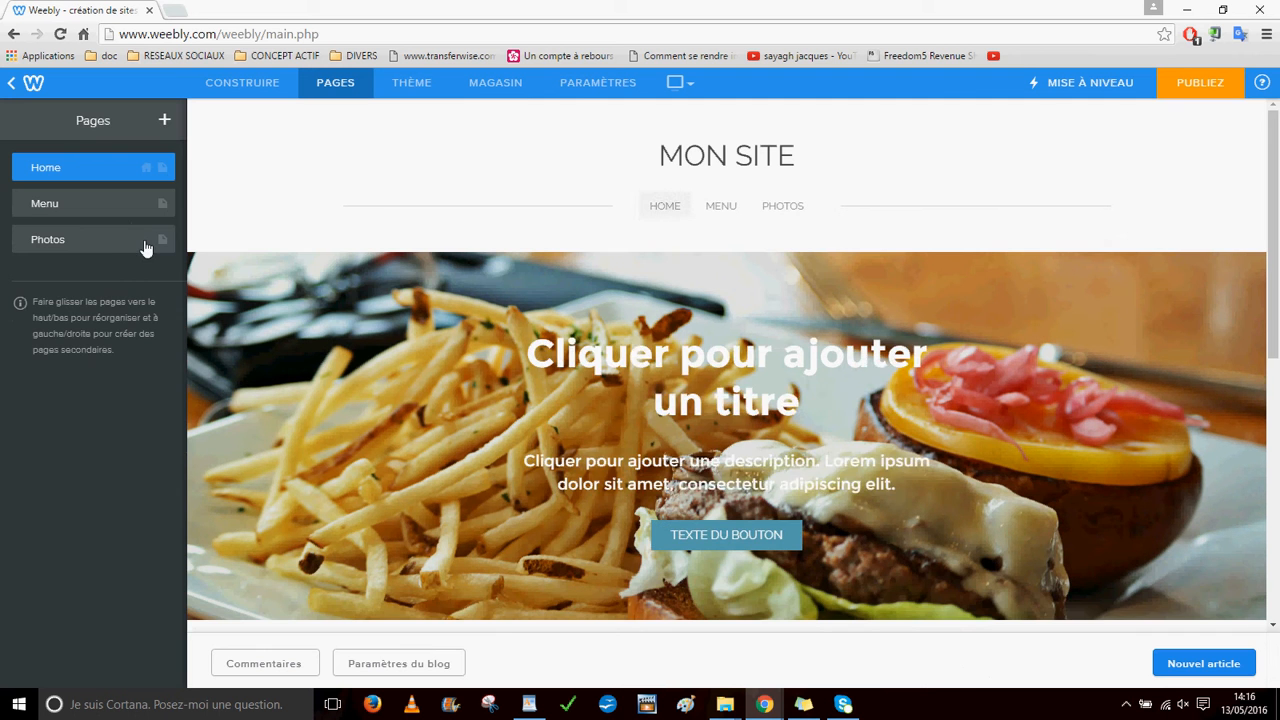
# Step: Delete the Photos and Menu pages so that only the Home page is left
pyautogui.click(134, 242)
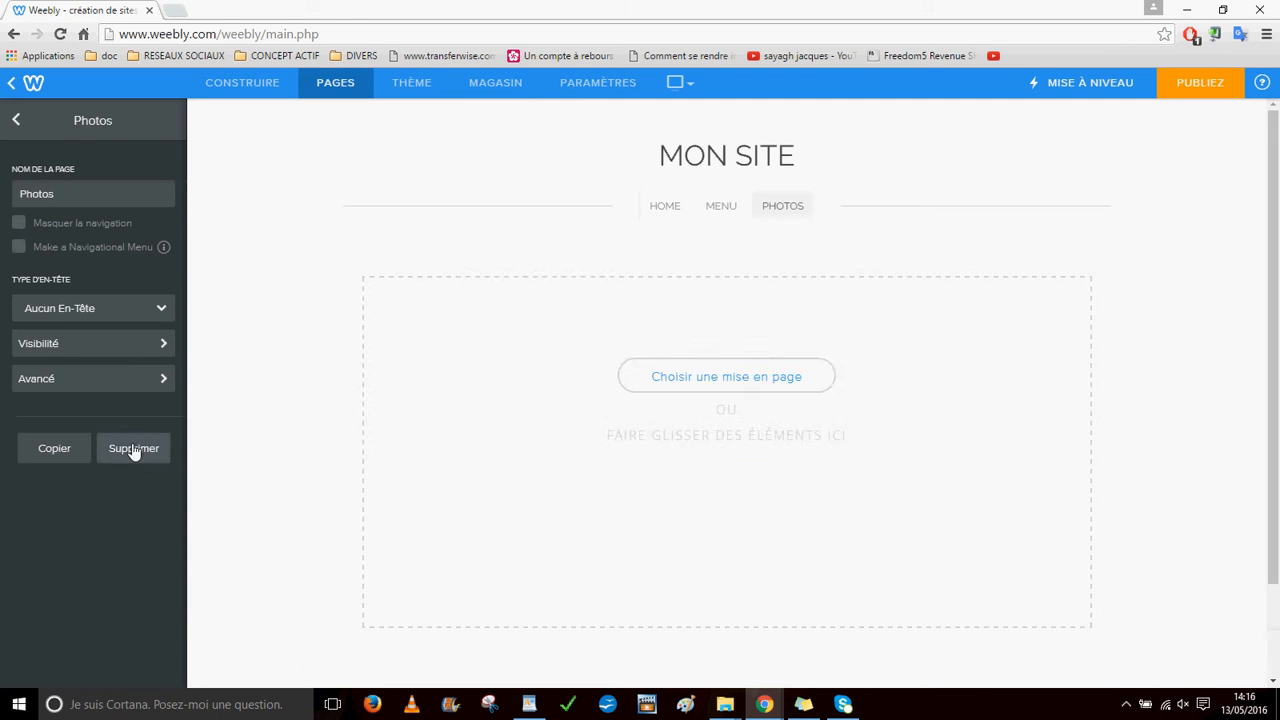
pyautogui.click(132, 449)
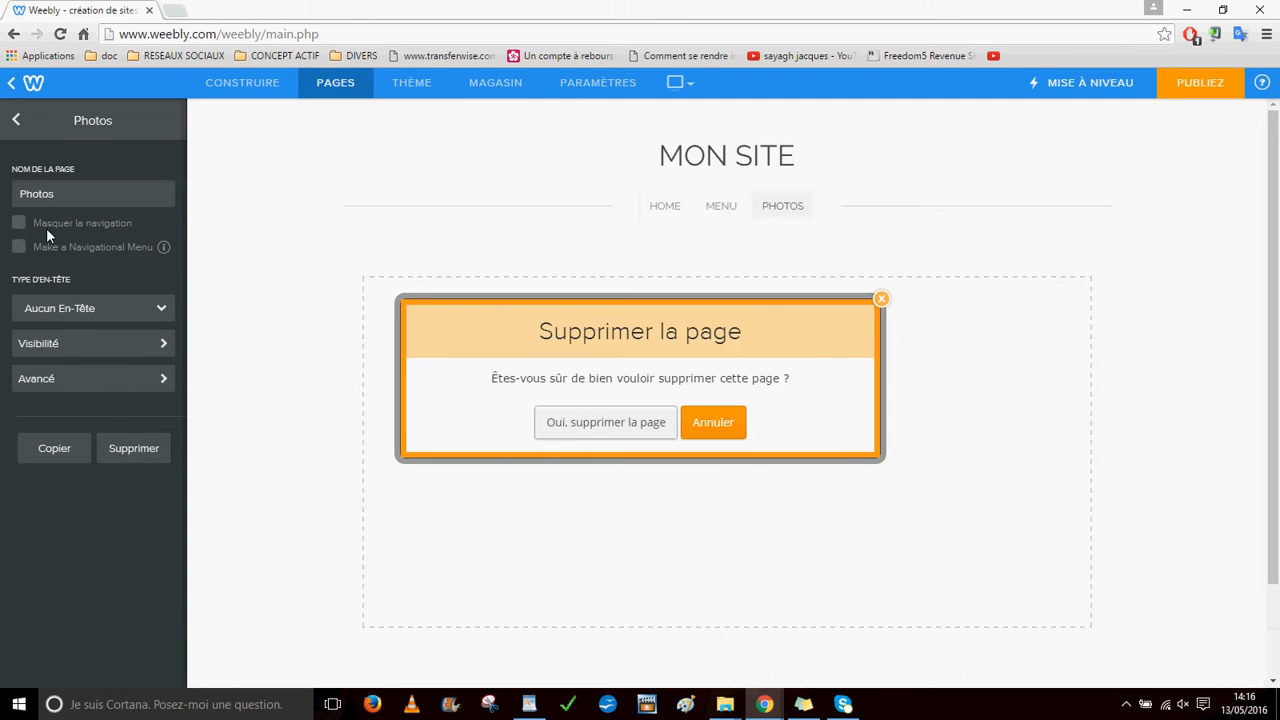
pyautogui.click(591, 423)
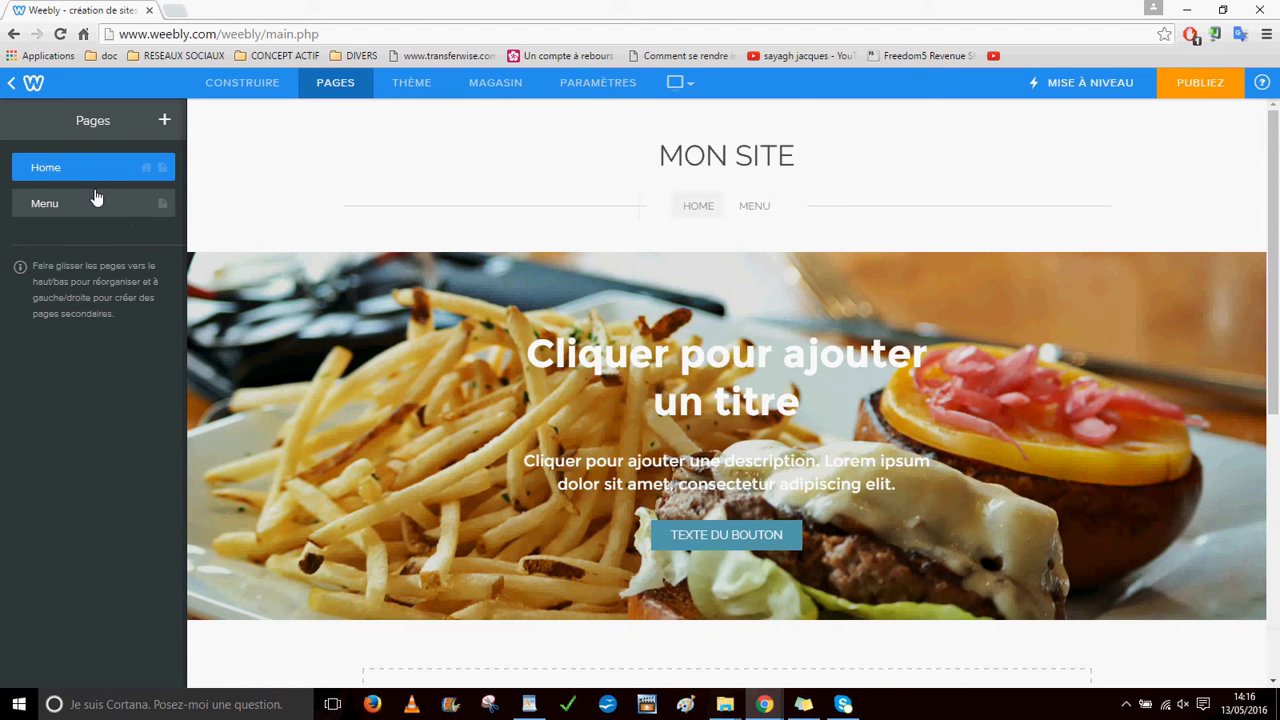
pyautogui.click(94, 201)
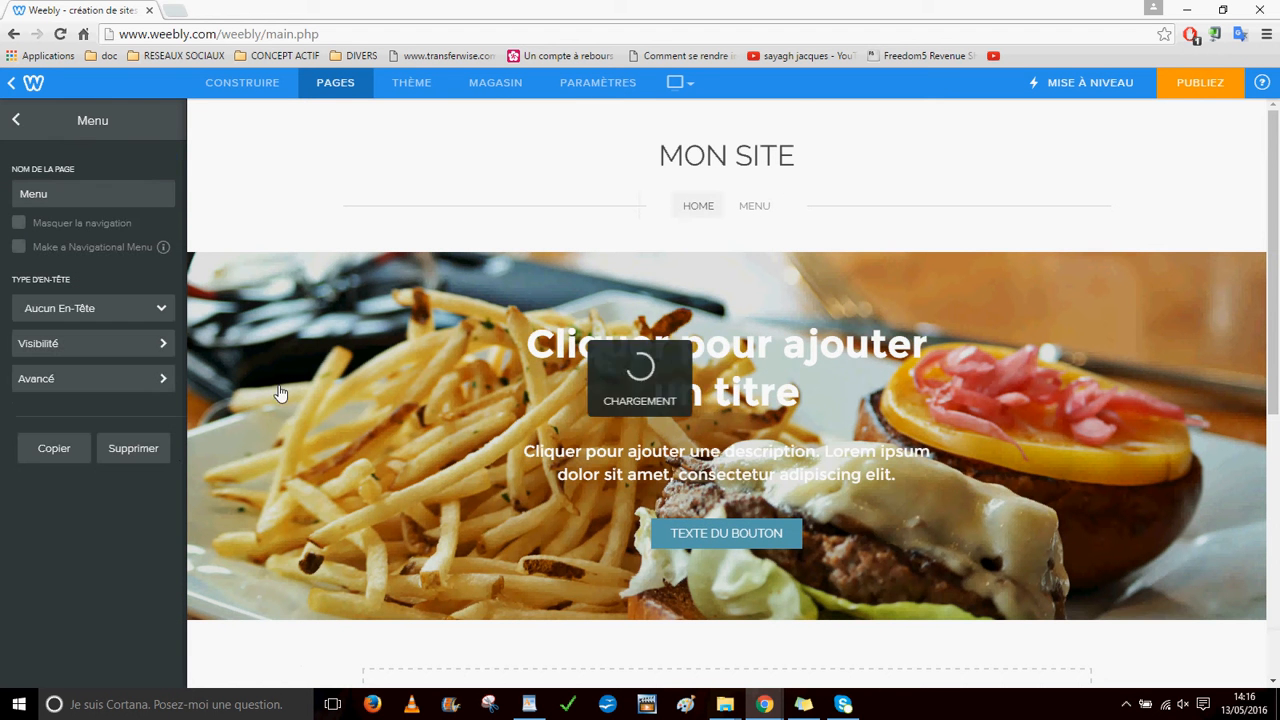
pyautogui.click(126, 447)
pyautogui.click(590, 429)
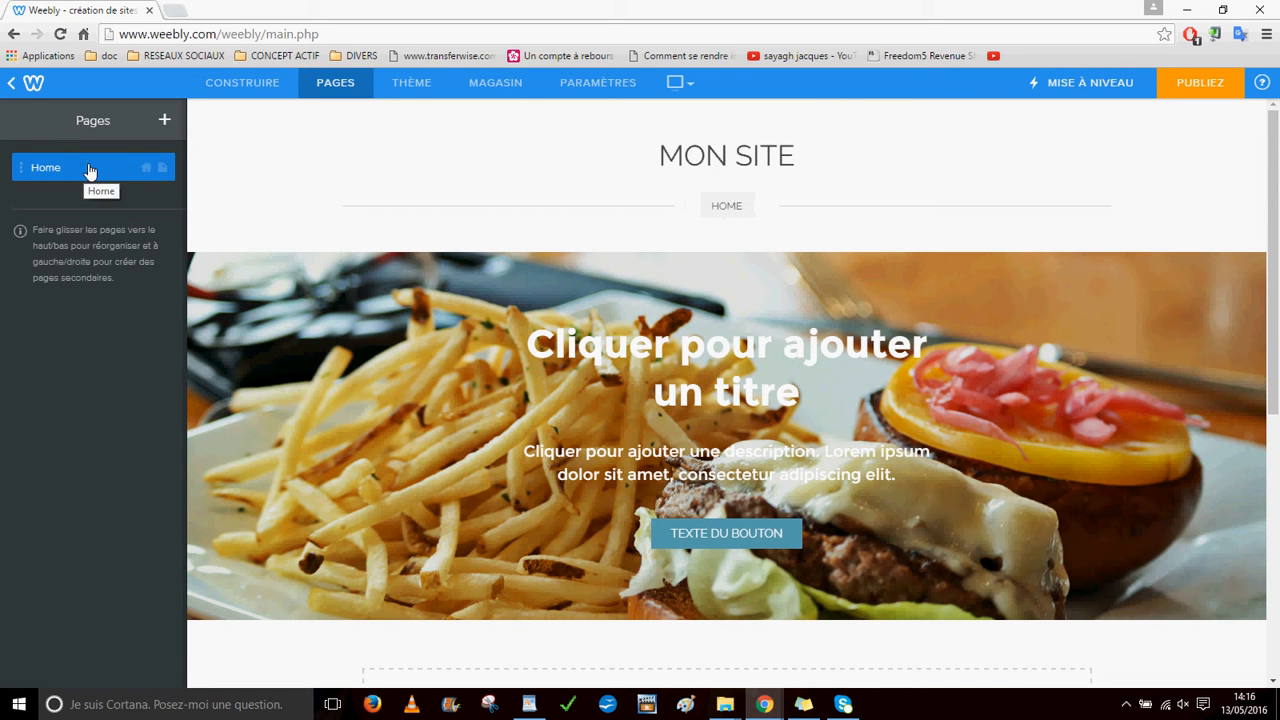
# Step: Rename the Home page as ACCUEIL and set its header type to Aucun En-Tête
pyautogui.click(89, 171)
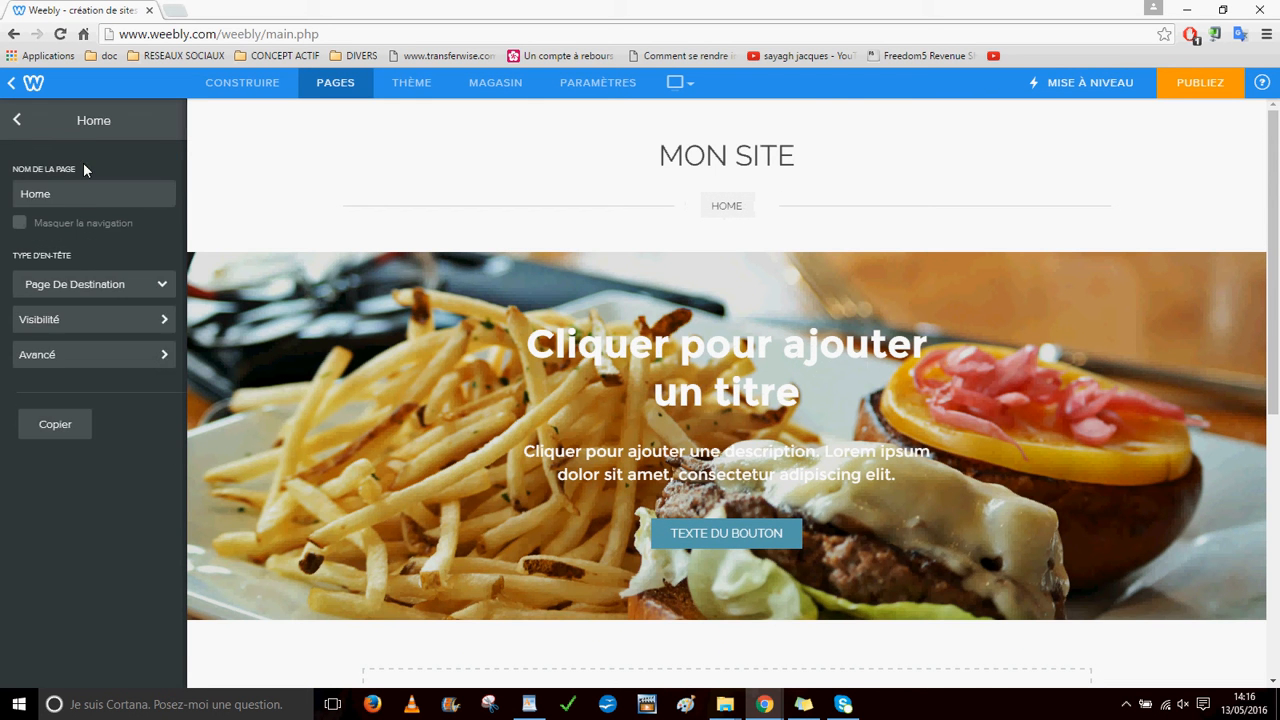
pyautogui.moveTo(60, 194); pyautogui.dragTo(9, 204)
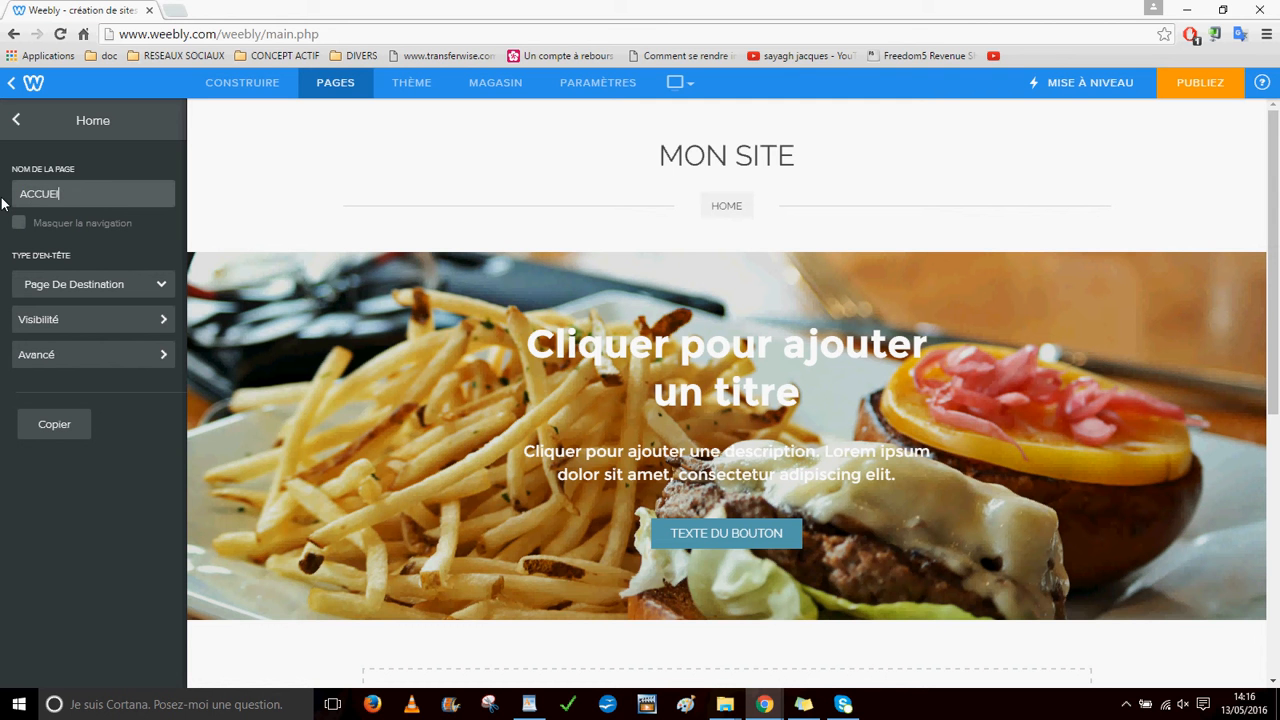
pyautogui.click(80, 290)
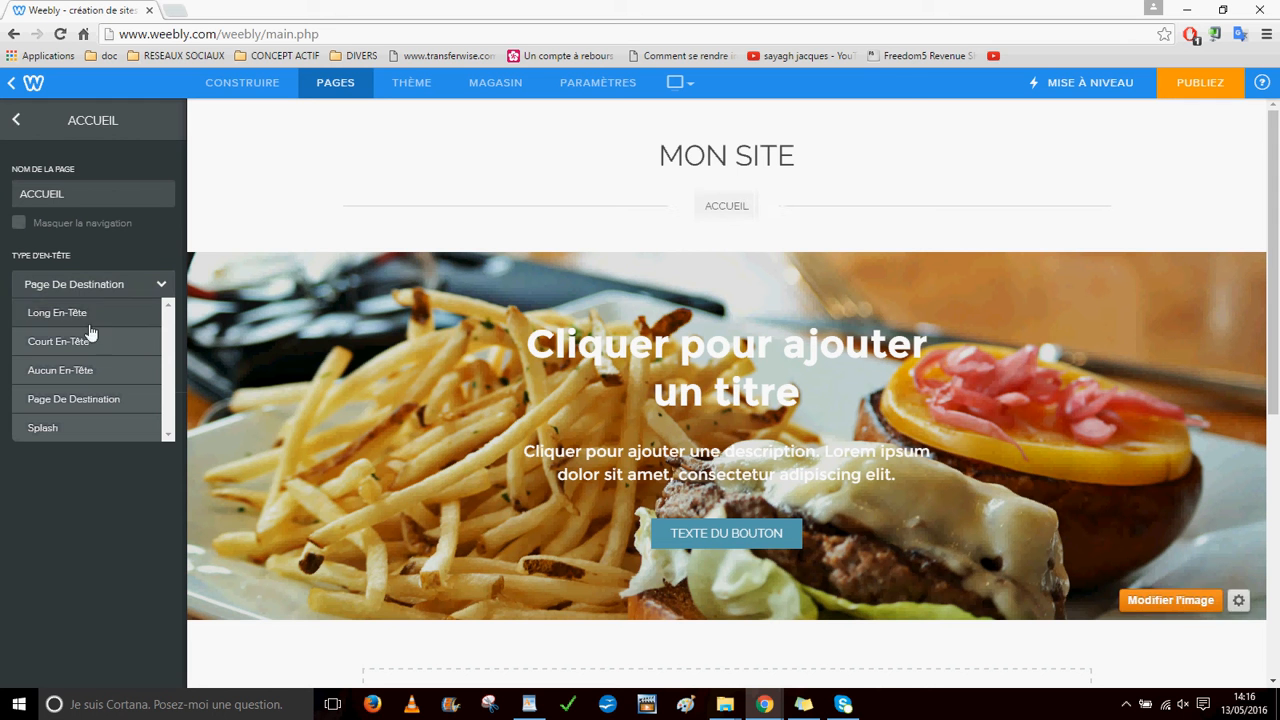
pyautogui.click(64, 371)
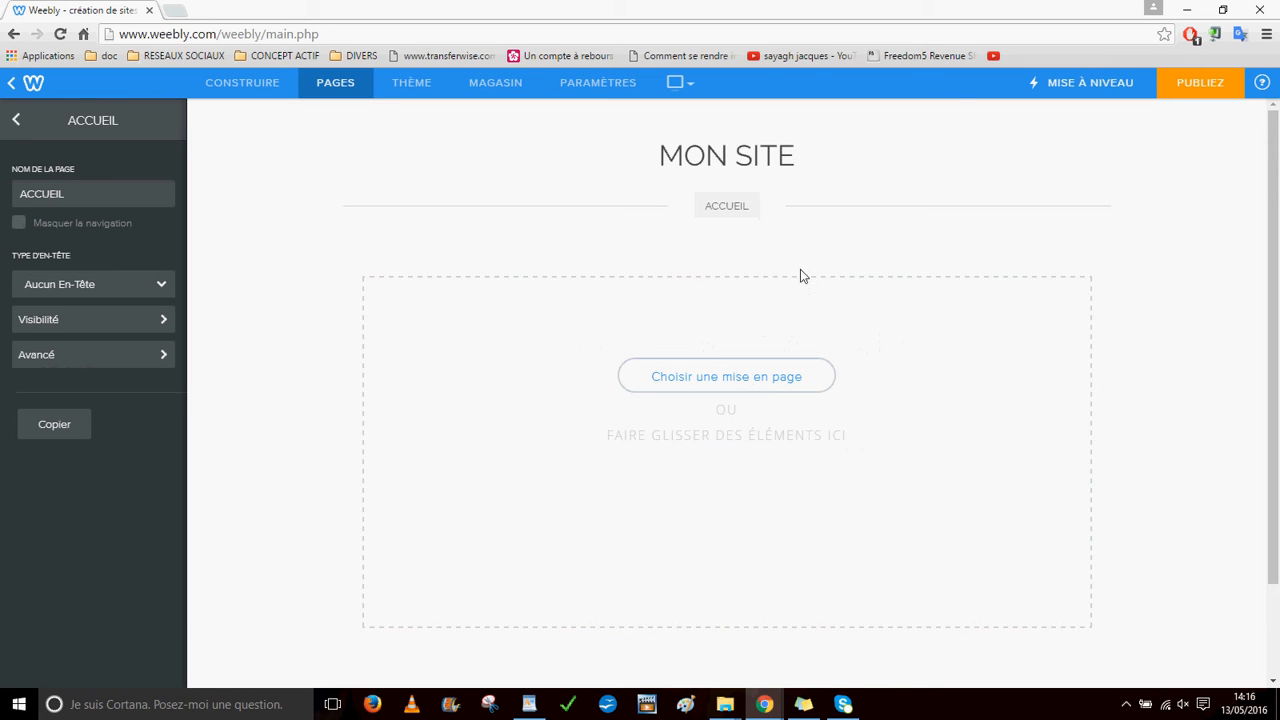
# Step: Replace the site title text with a logo by uploading the PLUS D'ARGENT SIMPLEMENT image from the TM IMAGE folder
pyautogui.moveTo(815, 168)
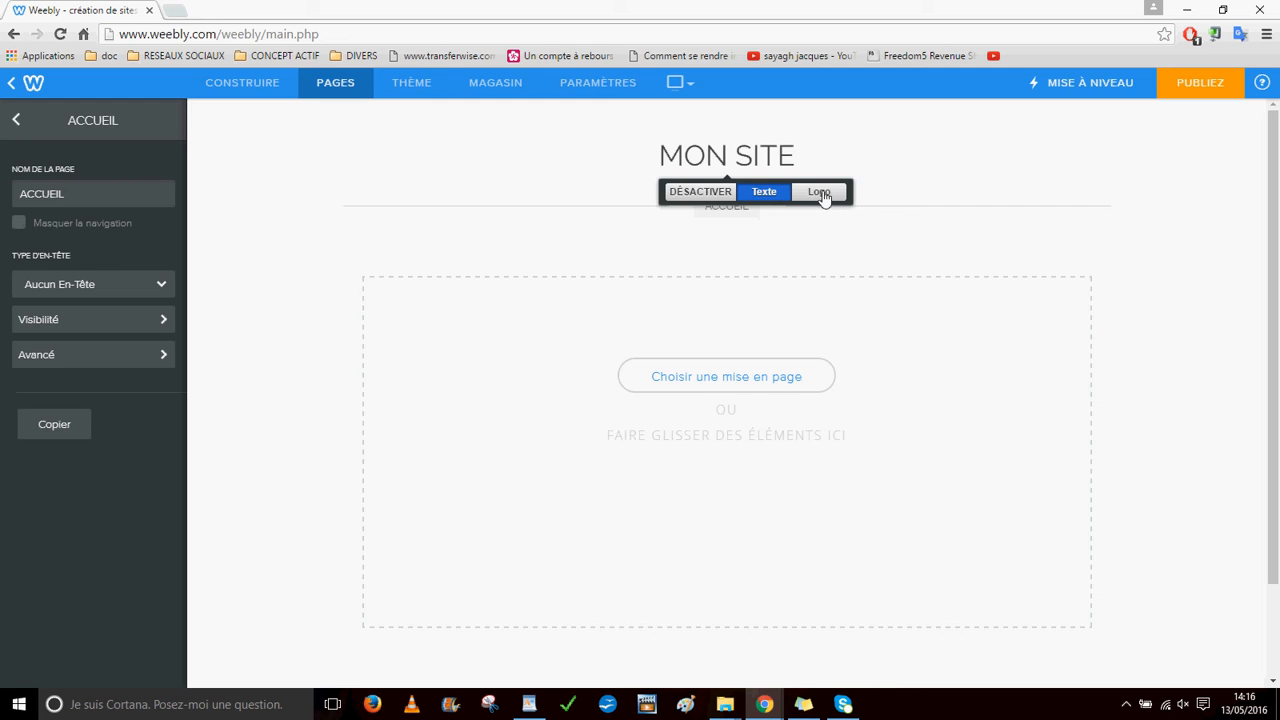
pyautogui.click(824, 194)
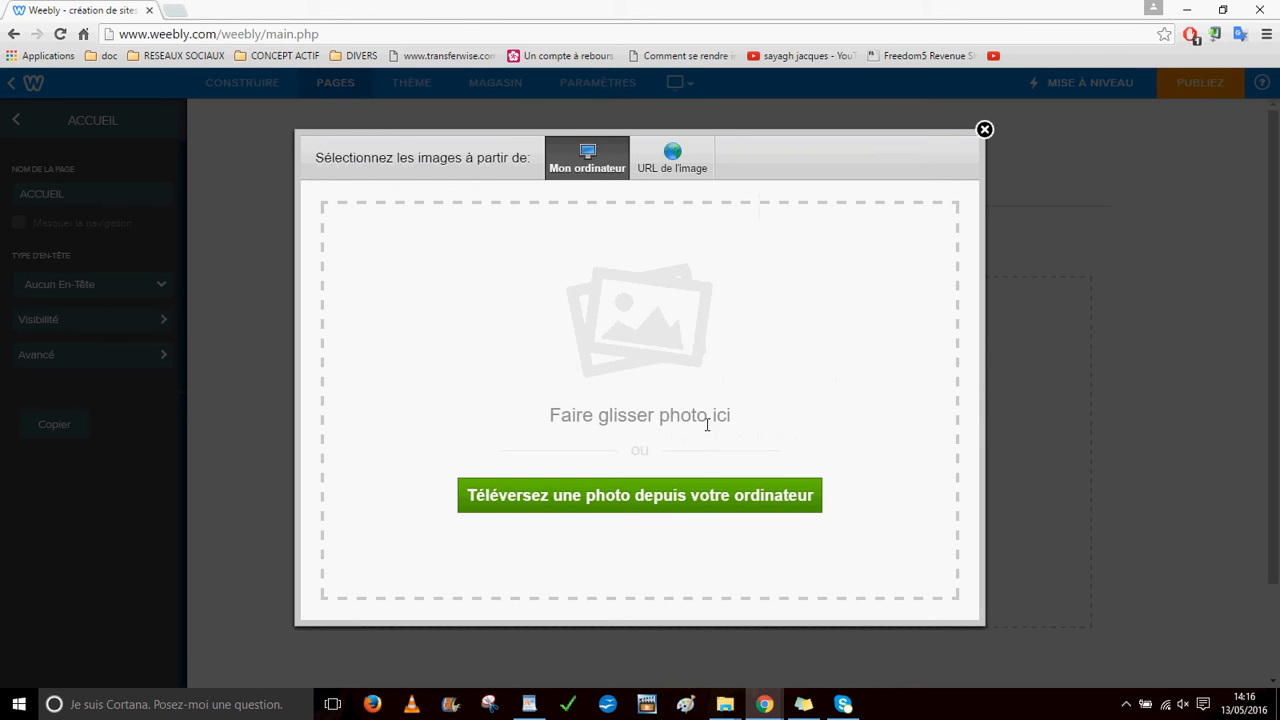
pyautogui.click(660, 502)
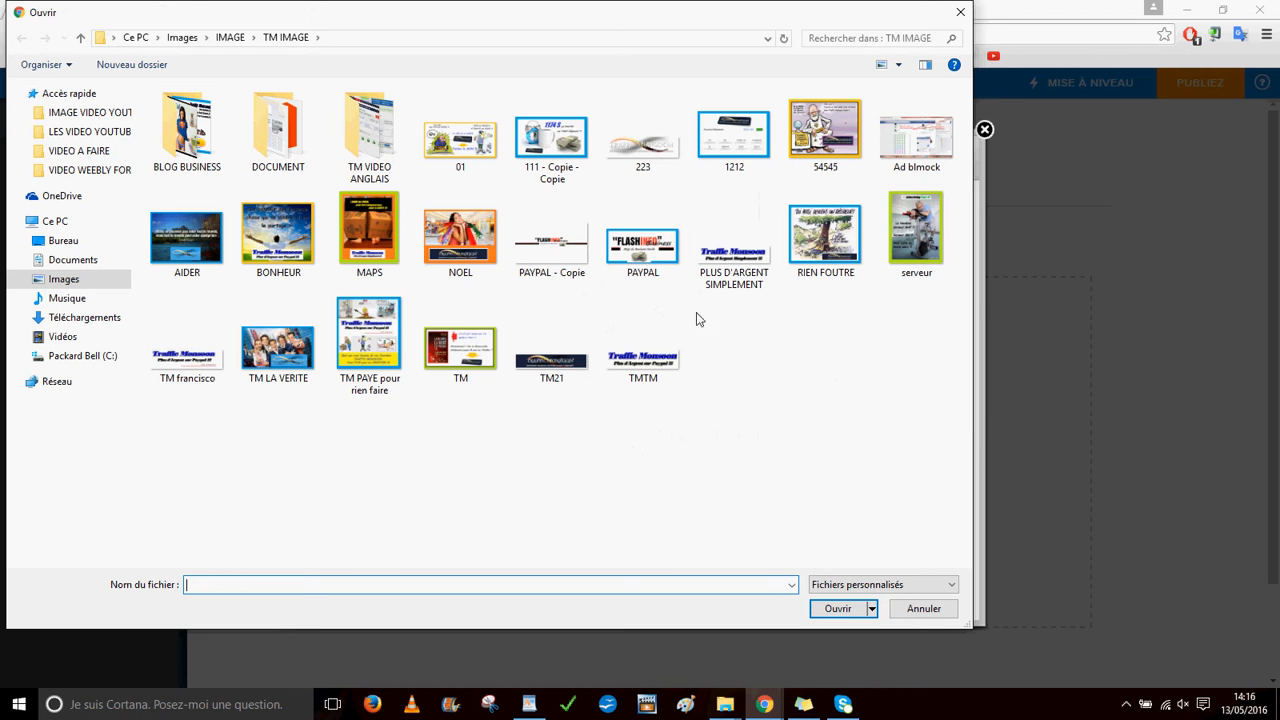
pyautogui.click(745, 260)
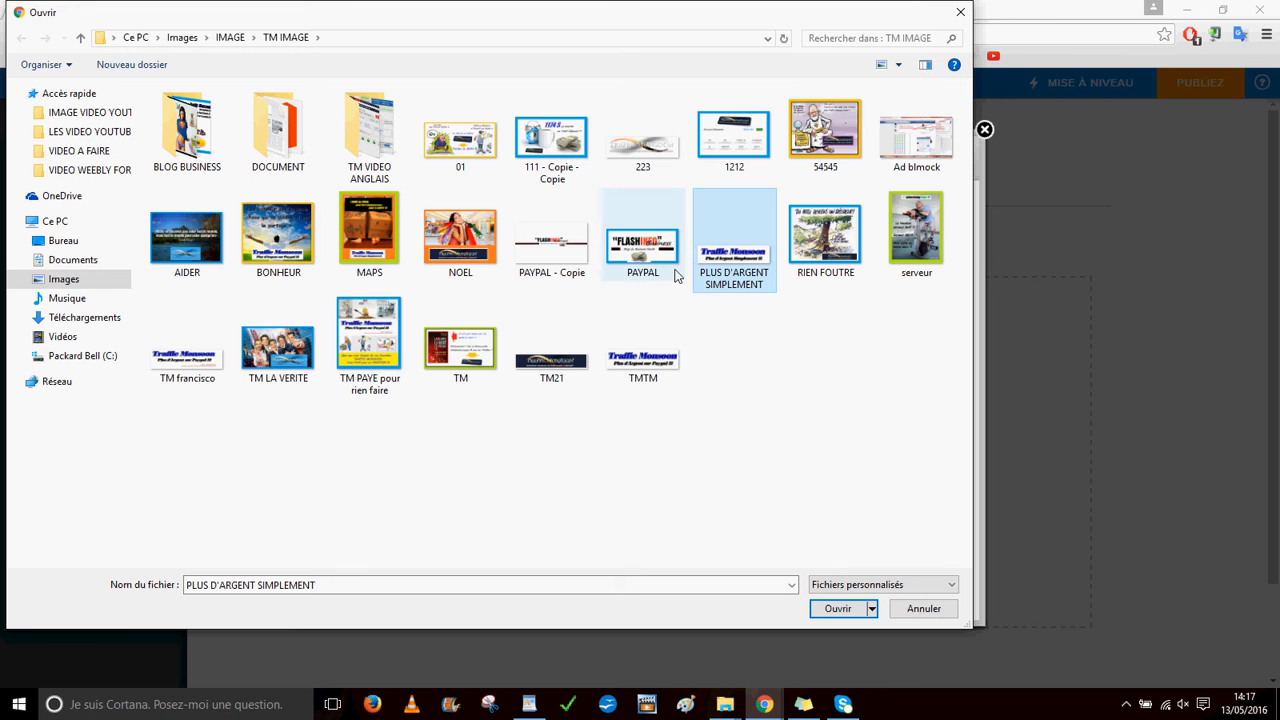
pyautogui.click(846, 611)
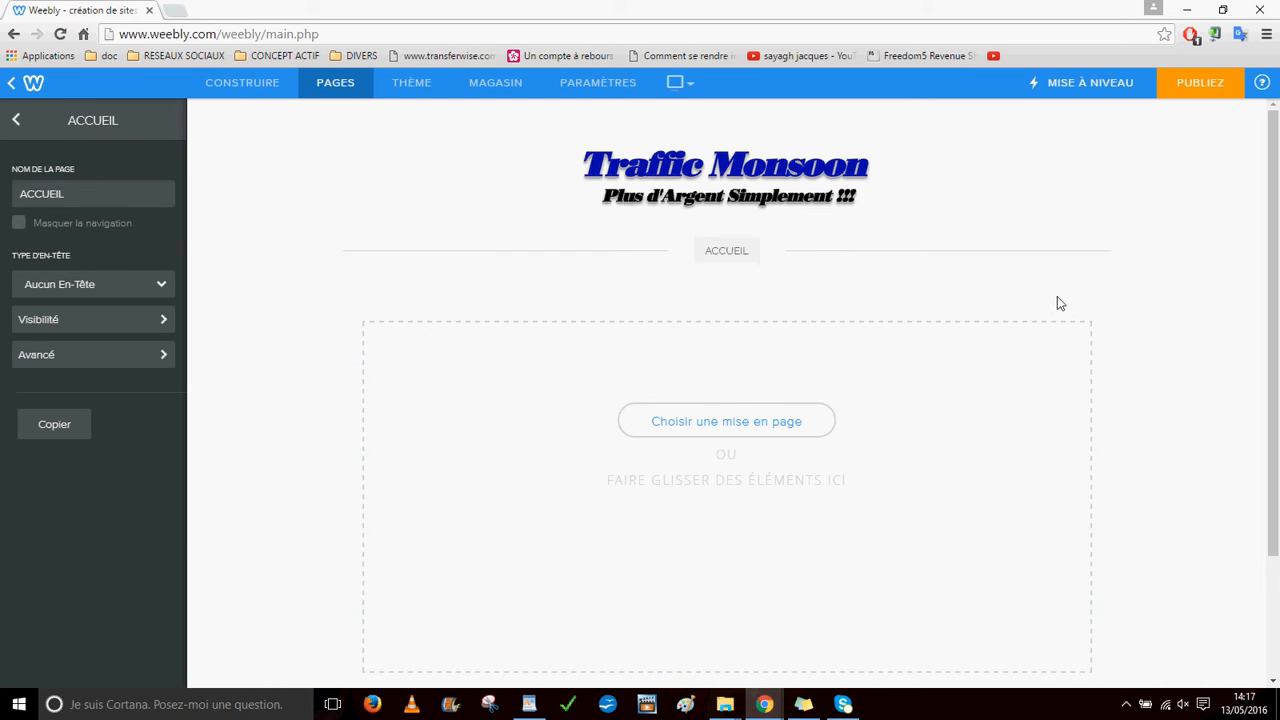
# Step: Switch the site title from logo to text and replace its wording with TRAFFIC MONSOON !!!
pyautogui.click(772, 194)
pyautogui.moveTo(760, 191)
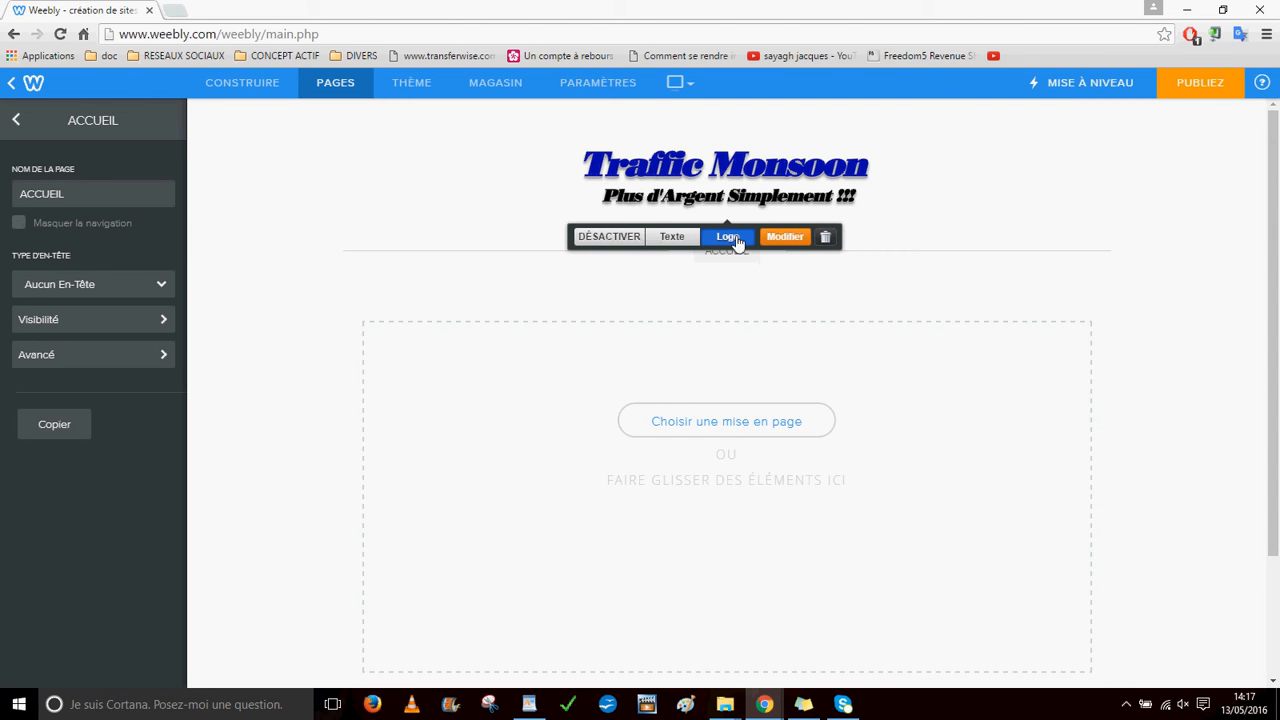
pyautogui.click(684, 238)
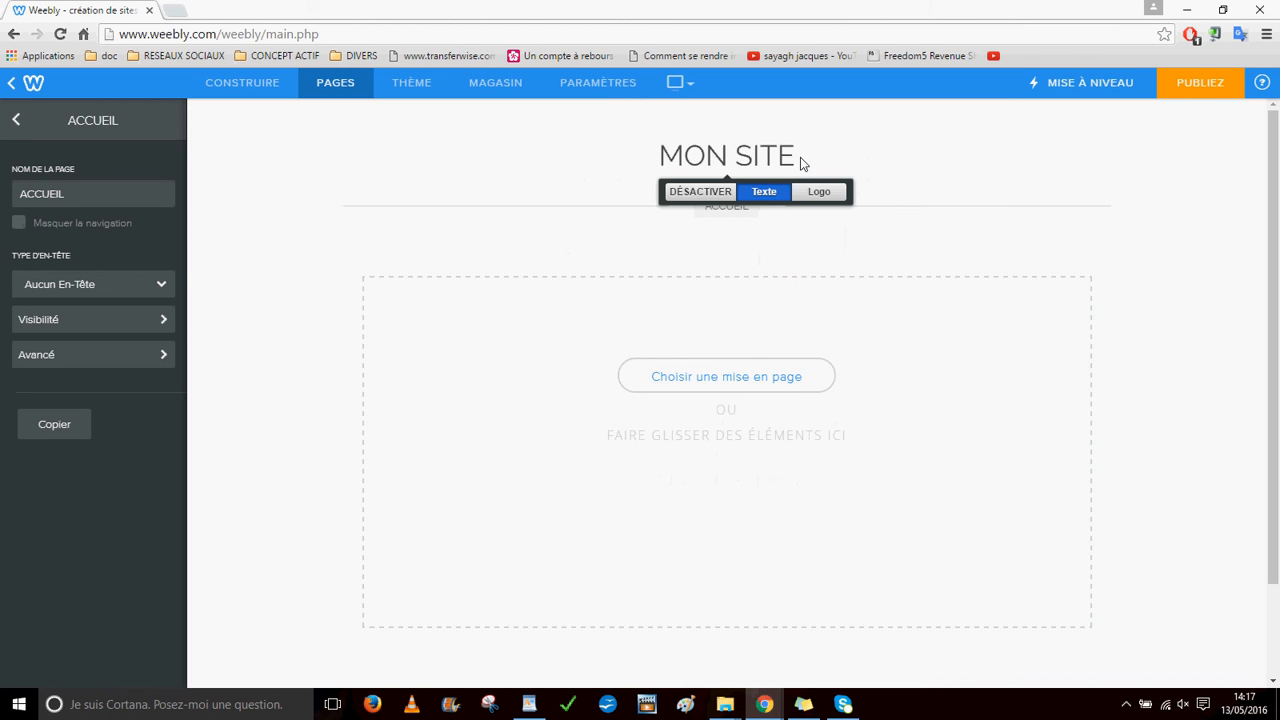
pyautogui.press('BackSpace')
pyautogui.press('BackSpace')
pyautogui.press('BackSpace')
pyautogui.press('BackSpace')
pyautogui.press('BackSpace')
pyautogui.press('BackSpace')
pyautogui.press('BackSpace')
pyautogui.press('BackSpace')
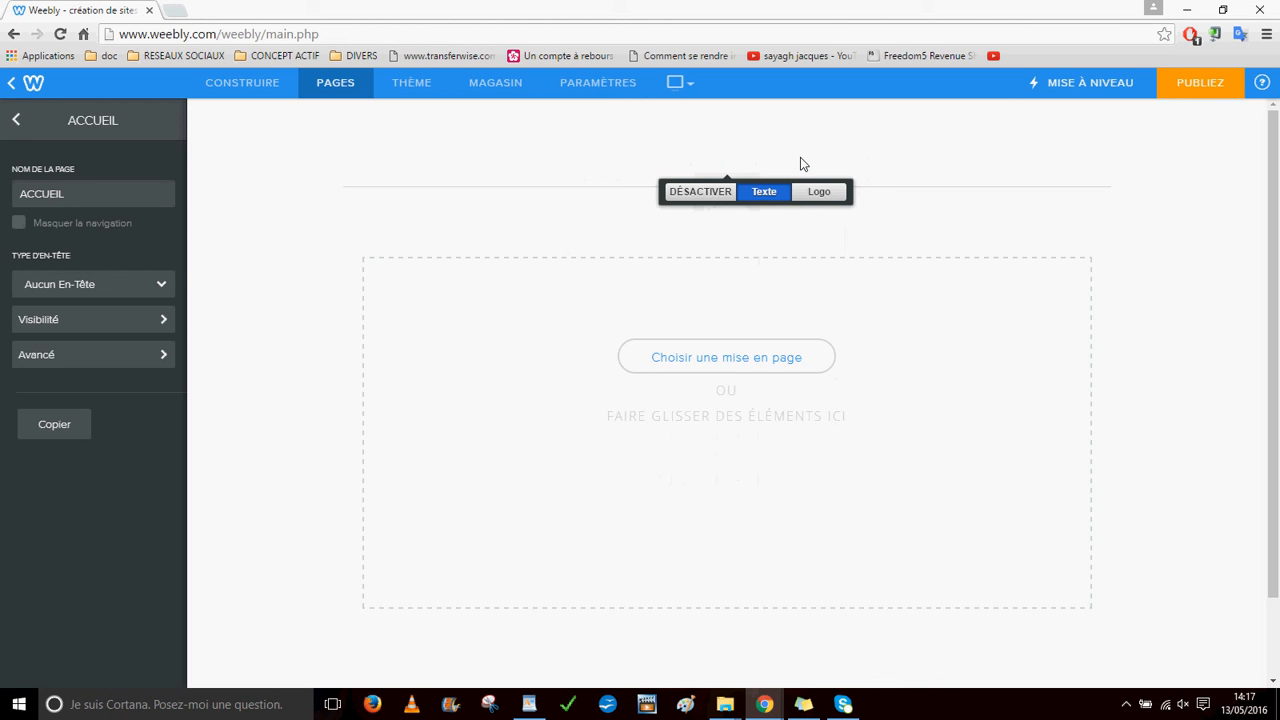
pyautogui.write('TA')
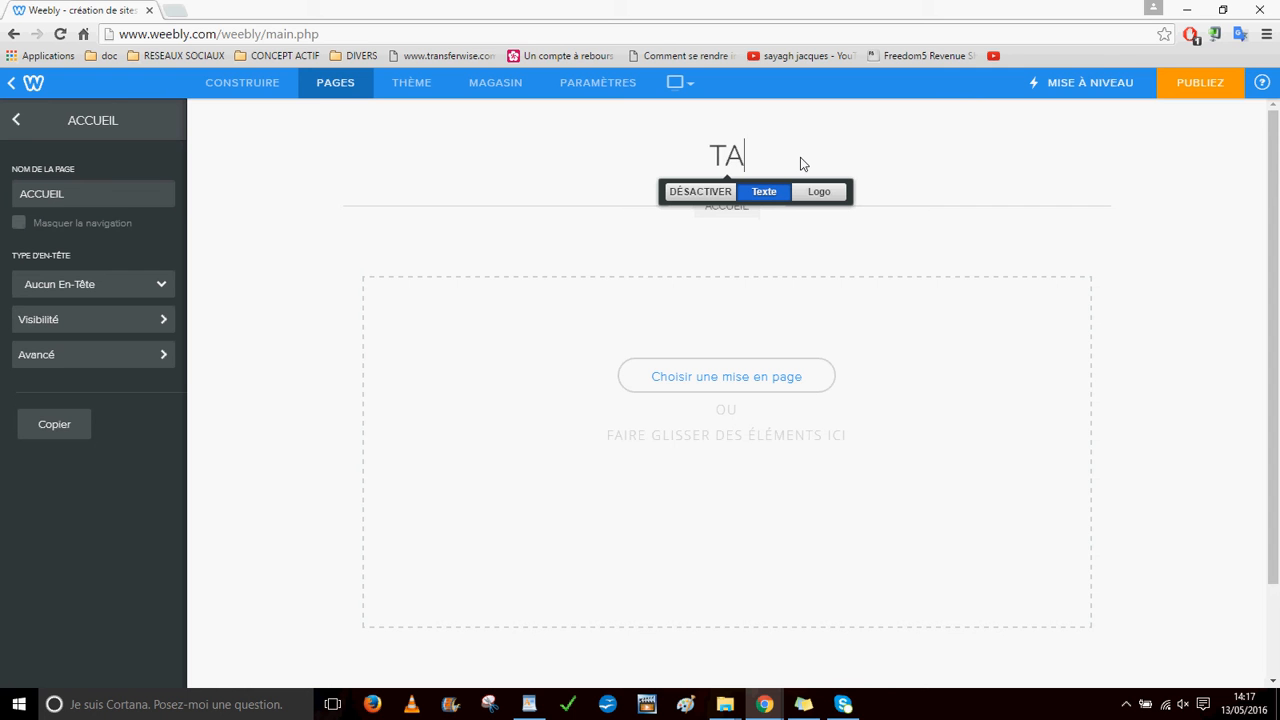
pyautogui.press('BackSpace')
pyautogui.write('FFIC MOSN')
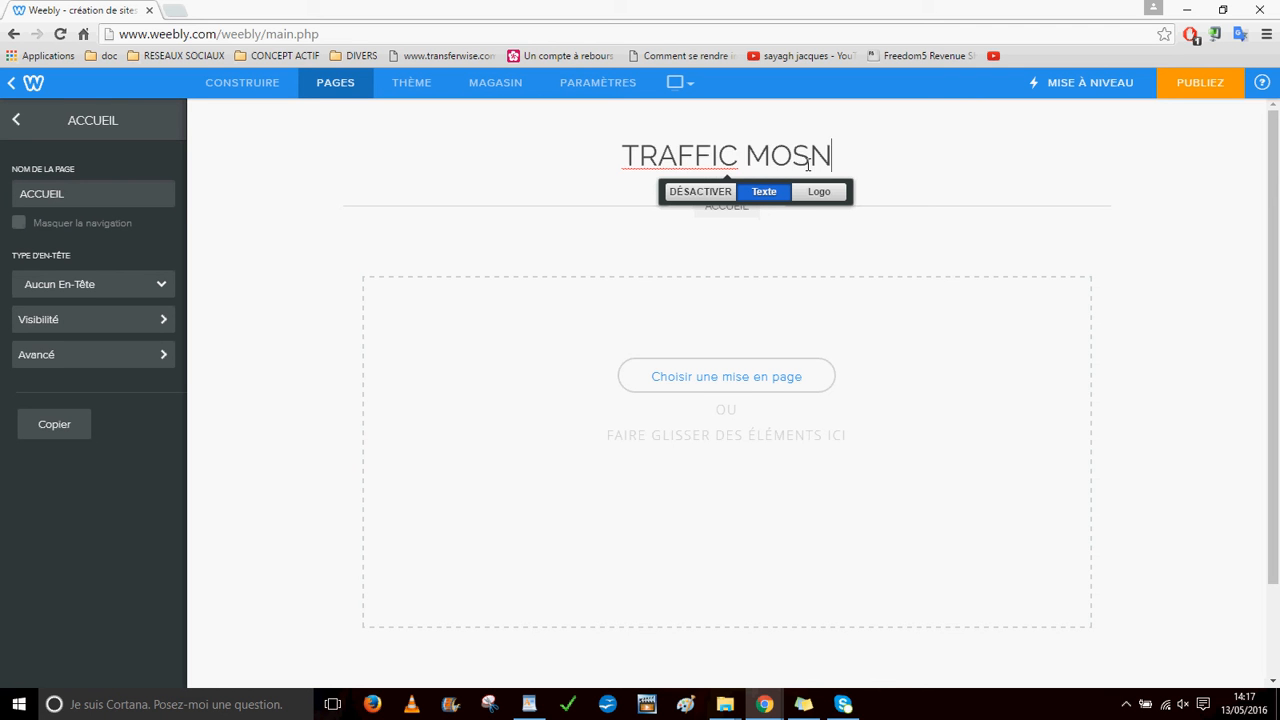
pyautogui.press('BackSpace')
pyautogui.press('BackSpace')
pyautogui.write('NSOON ')
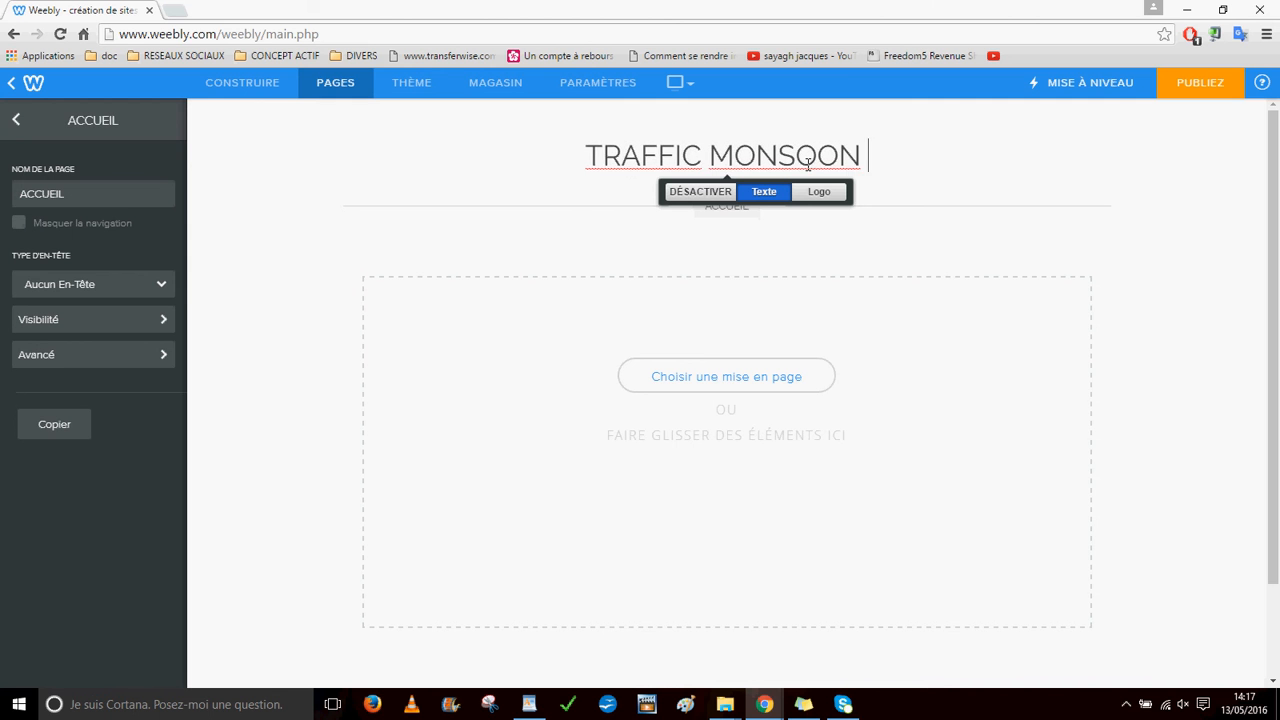
pyautogui.write('!§§§')
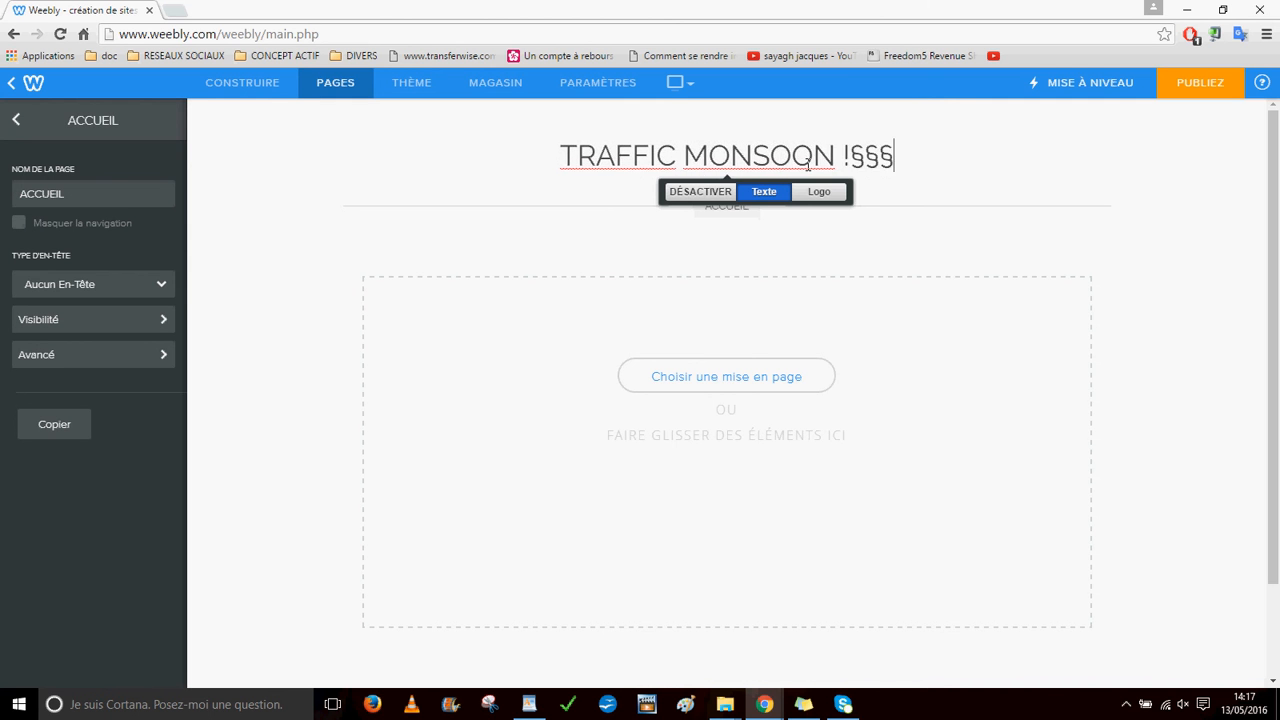
pyautogui.press('BackSpace')
pyautogui.press('BackSpace')
pyautogui.press('BackSpace')
pyautogui.write('!!')
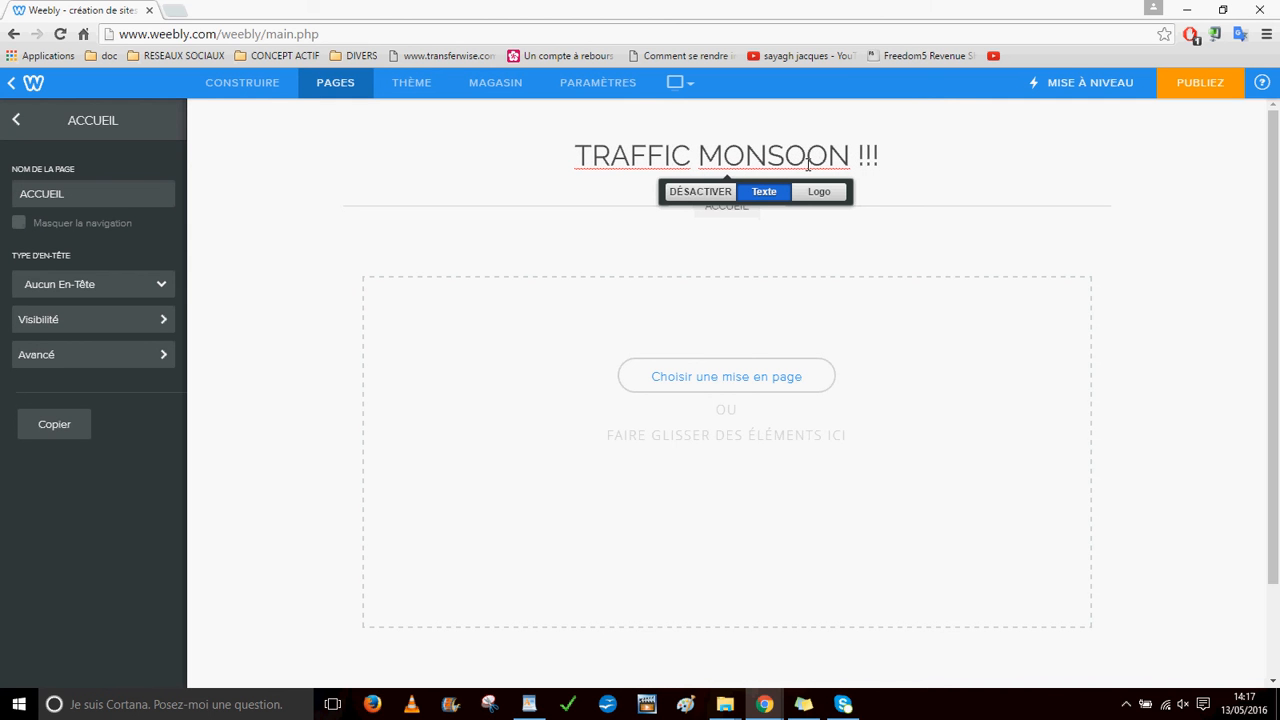
pyautogui.click(1010, 162)
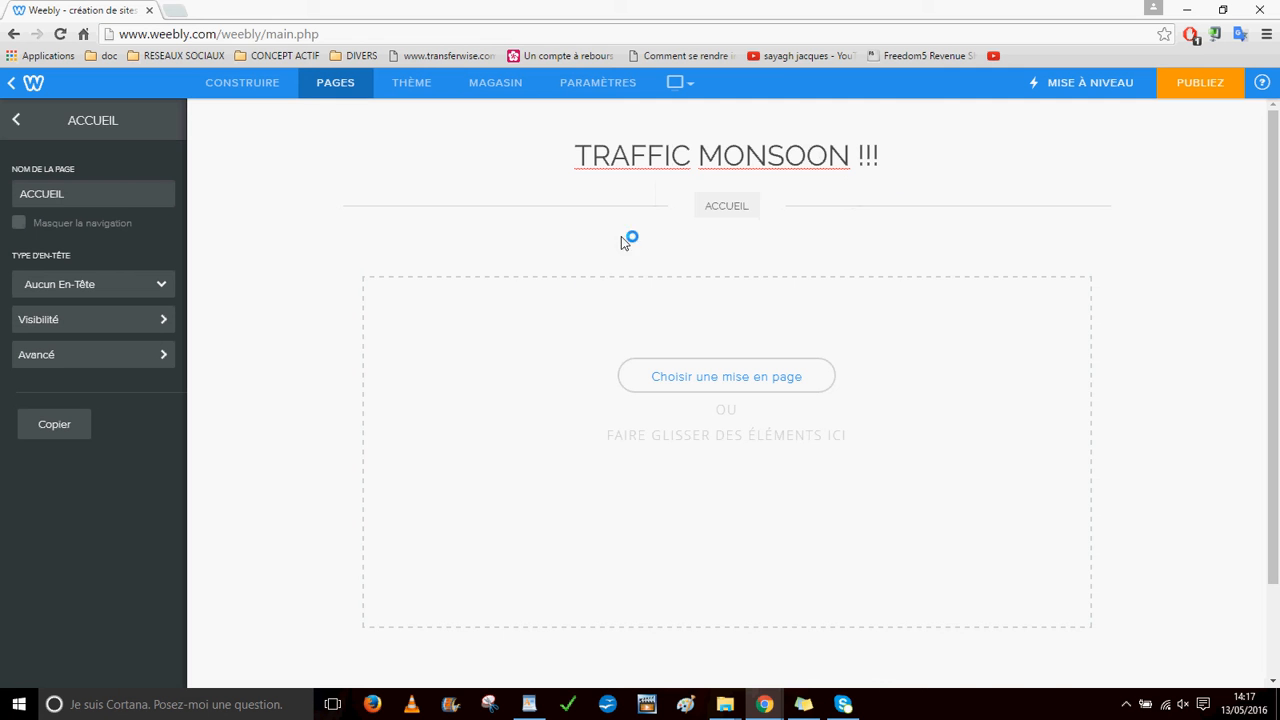
# Step: Switch the site title back to the logo image and save it in the image editor
pyautogui.click(728, 198)
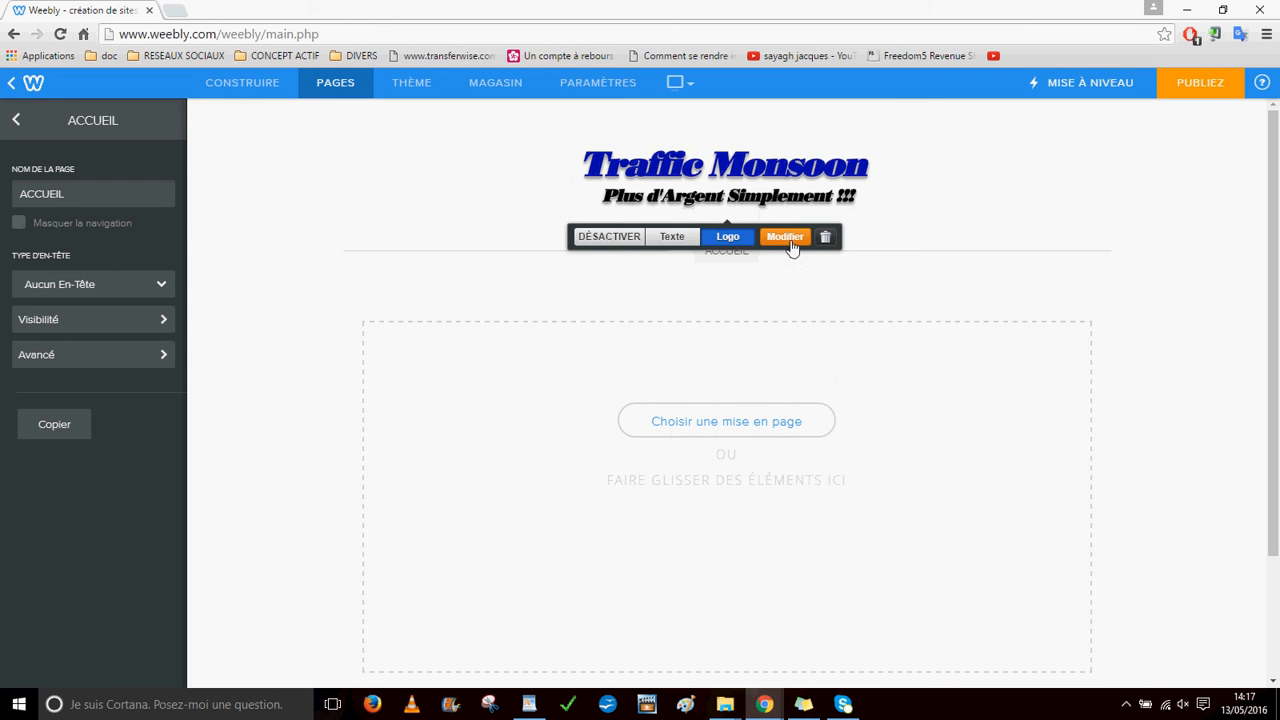
pyautogui.click(788, 242)
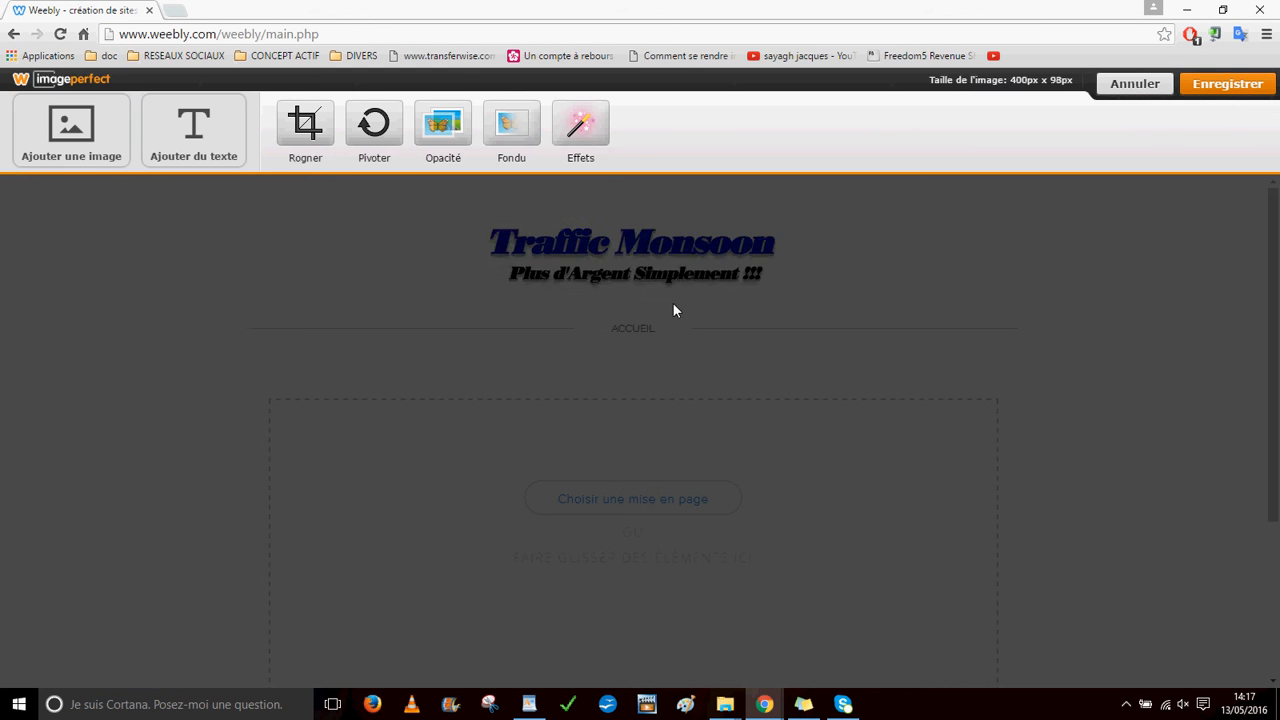
pyautogui.click(1226, 86)
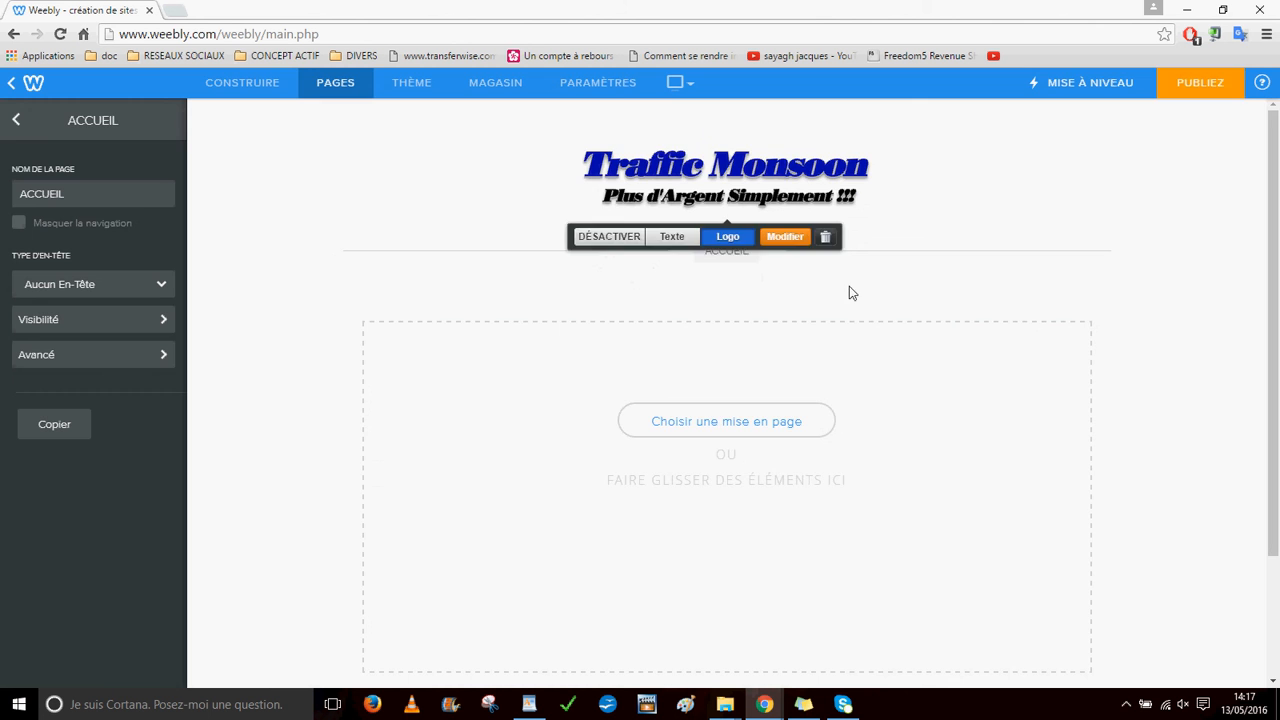
pyautogui.click(1206, 88)
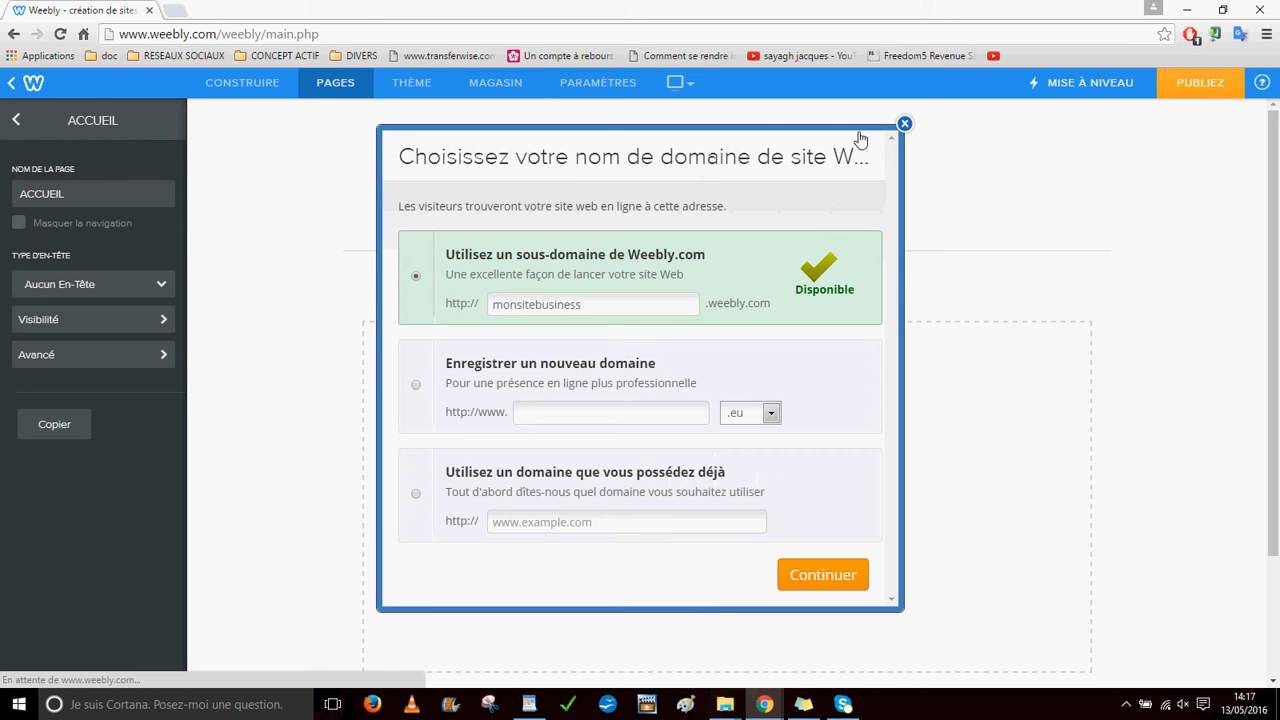
pyautogui.click(903, 127)
# Step: Enlarge the Traffic Monsoon logo to 665 x 163 px, centre it above the navigation and save the image
pyautogui.click(823, 201)
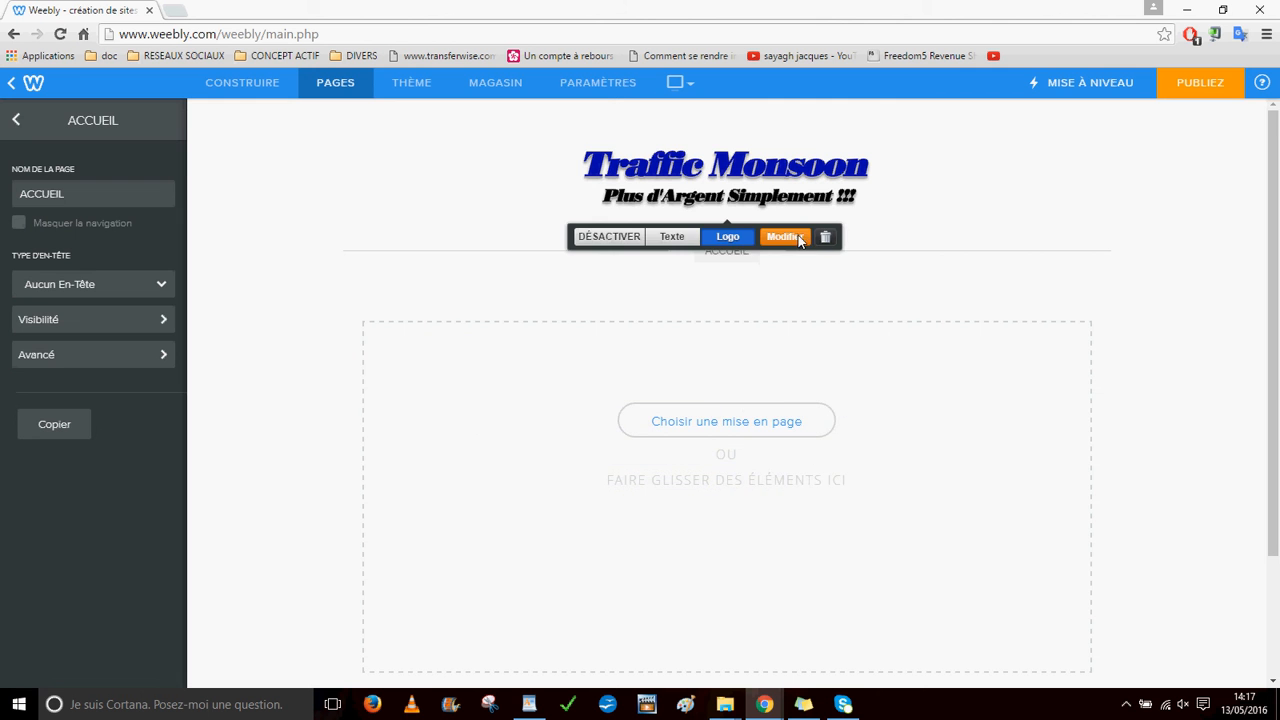
pyautogui.click(798, 238)
pyautogui.moveTo(818, 194)
pyautogui.click(798, 239)
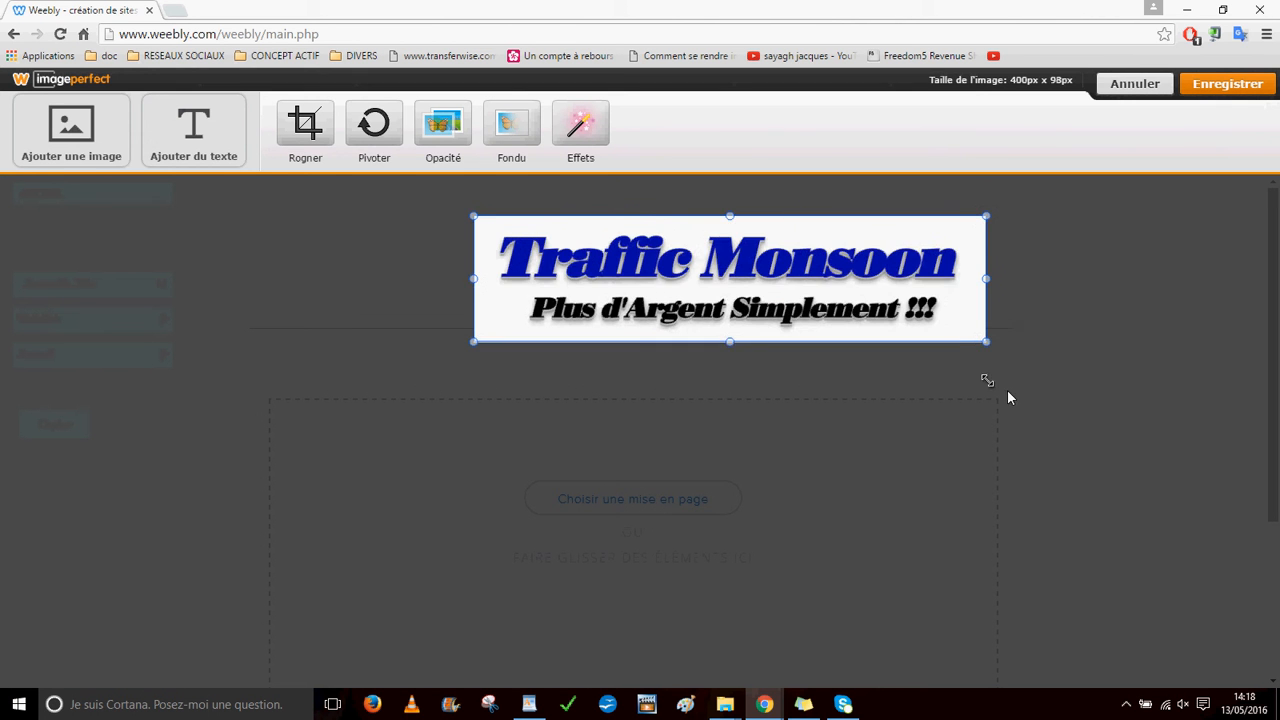
pyautogui.moveTo(1007, 397); pyautogui.dragTo(1006, 391)
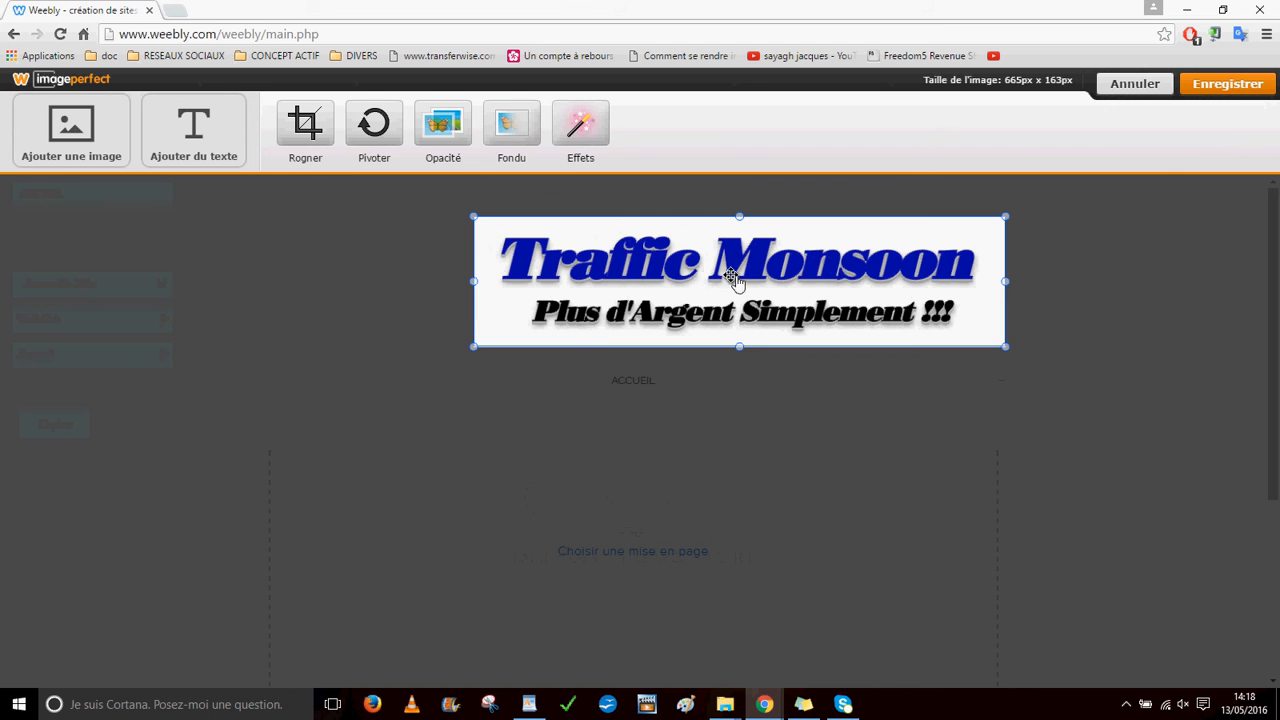
pyautogui.moveTo(733, 280); pyautogui.dragTo(619, 263)
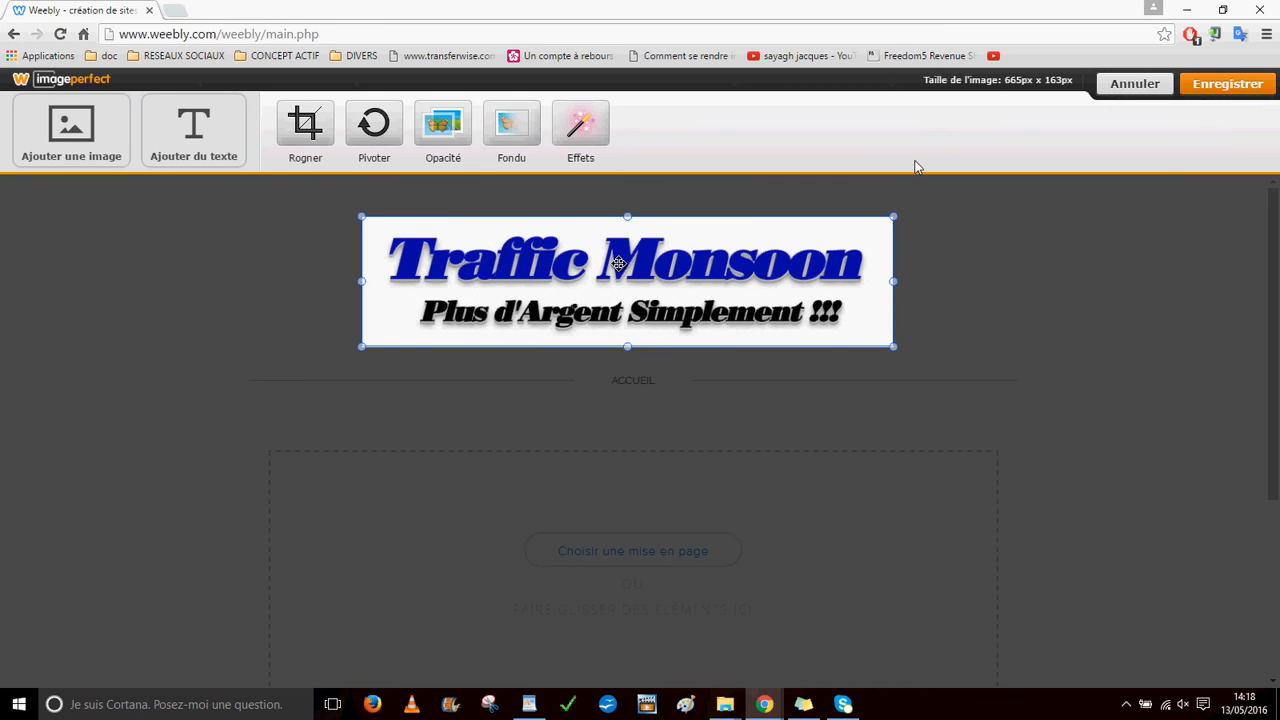
pyautogui.click(1226, 88)
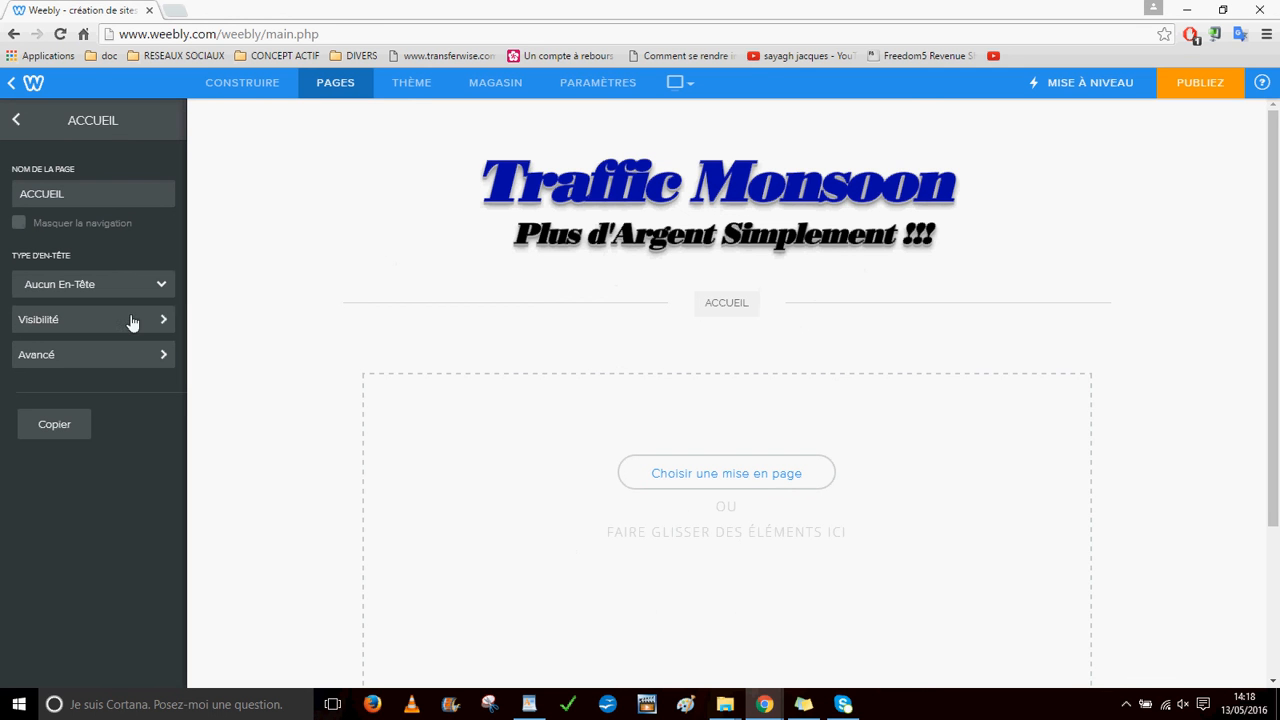
# Step: Add a YouTube video element to the empty content area of the ACCUEIL page
pyautogui.click(241, 84)
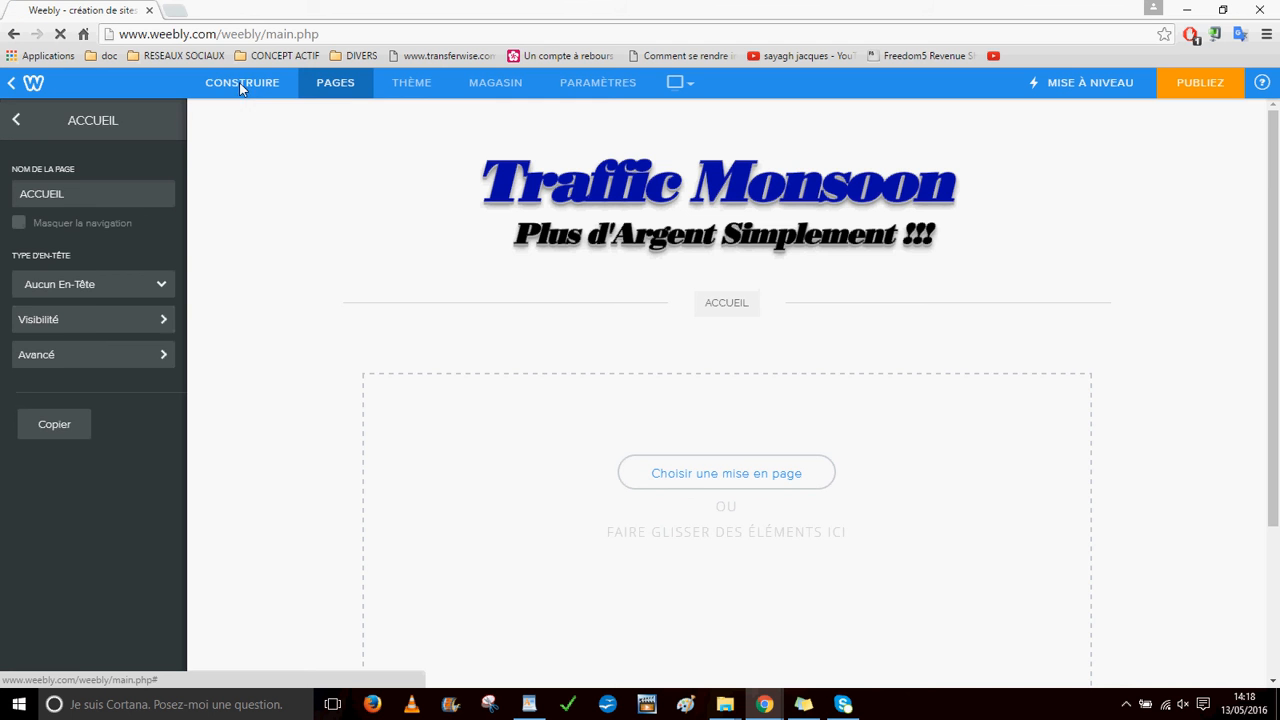
pyautogui.moveTo(47, 268)
pyautogui.mouseDown()
pyautogui.moveTo(754, 363)
pyautogui.moveTo(23, 280)
pyautogui.moveTo(17, 290)
pyautogui.moveTo(44, 250)
pyautogui.mouseUp()
pyautogui.scroll(-3, 92, 411)
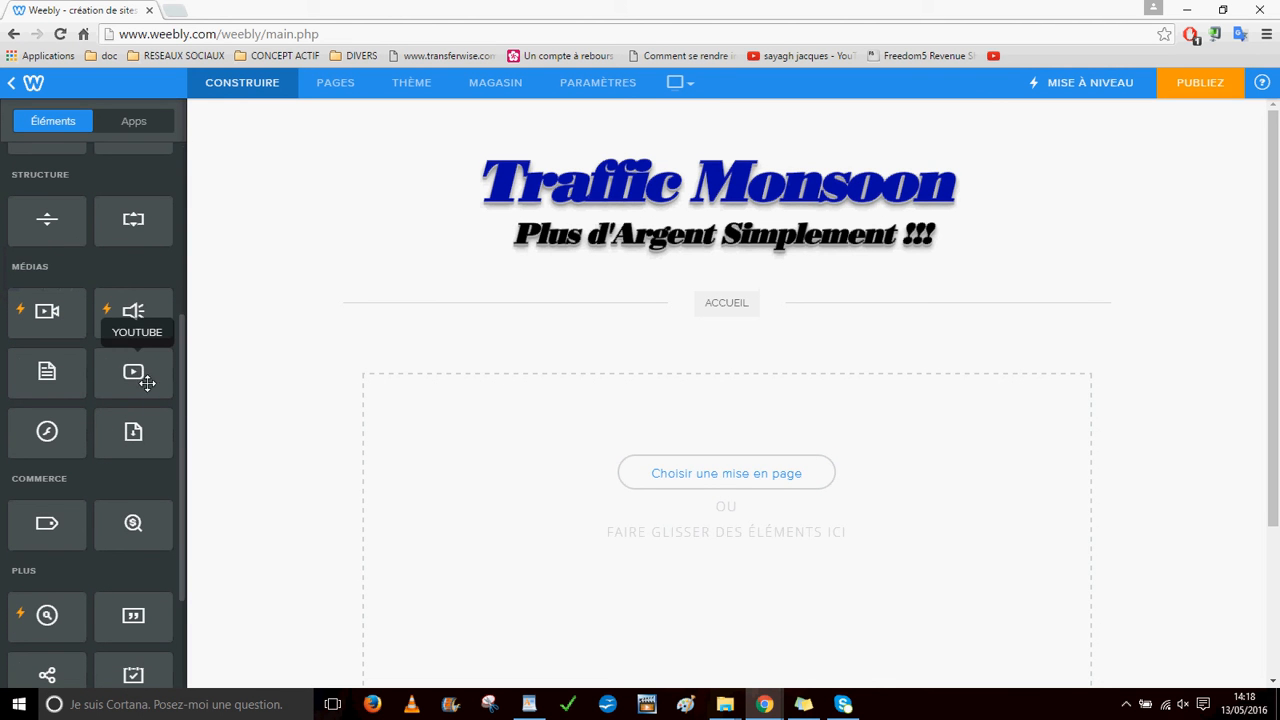
pyautogui.moveTo(146, 376); pyautogui.dragTo(701, 392)
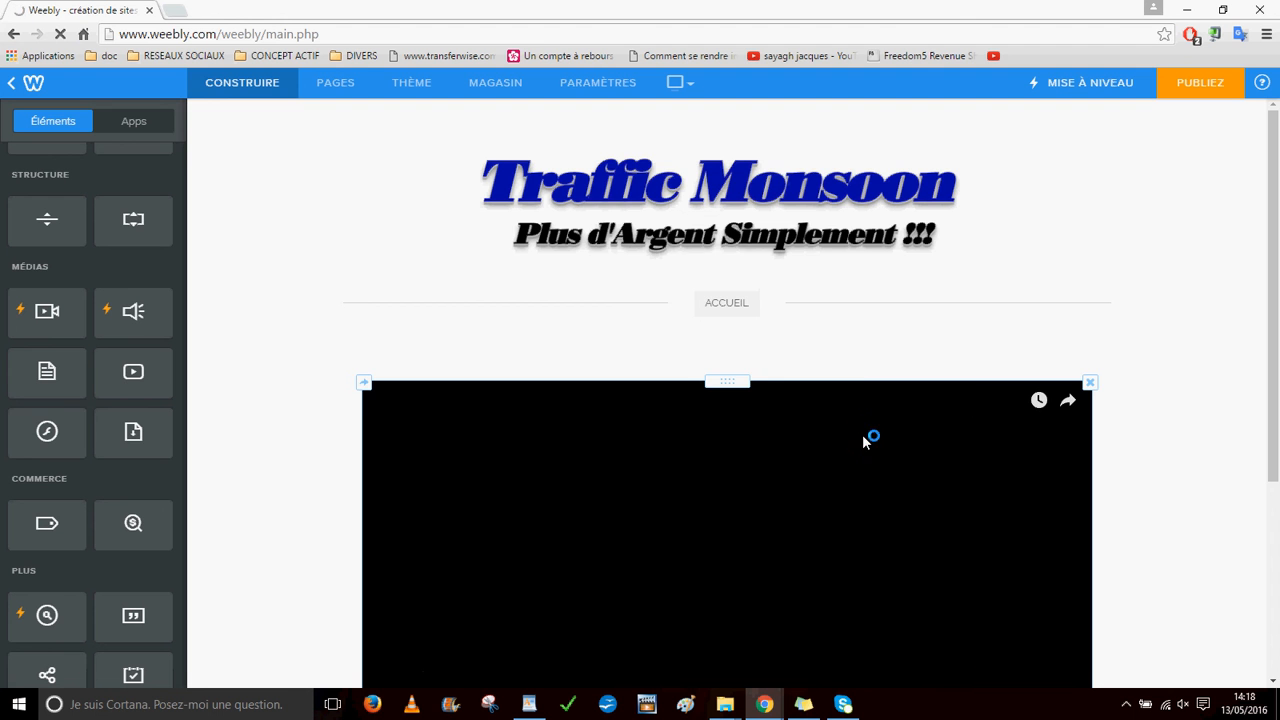
# Step: Set the size of the YouTube video to Grand in its advanced settings
pyautogui.click(829, 440)
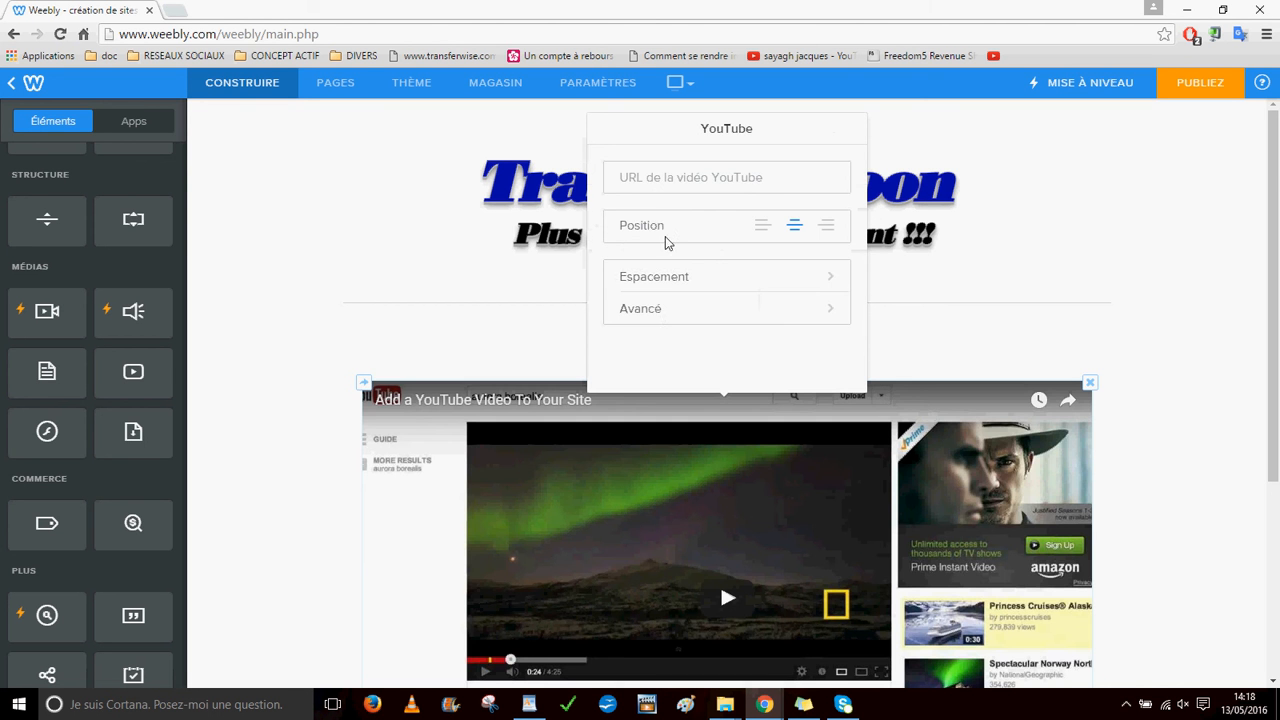
pyautogui.click(677, 318)
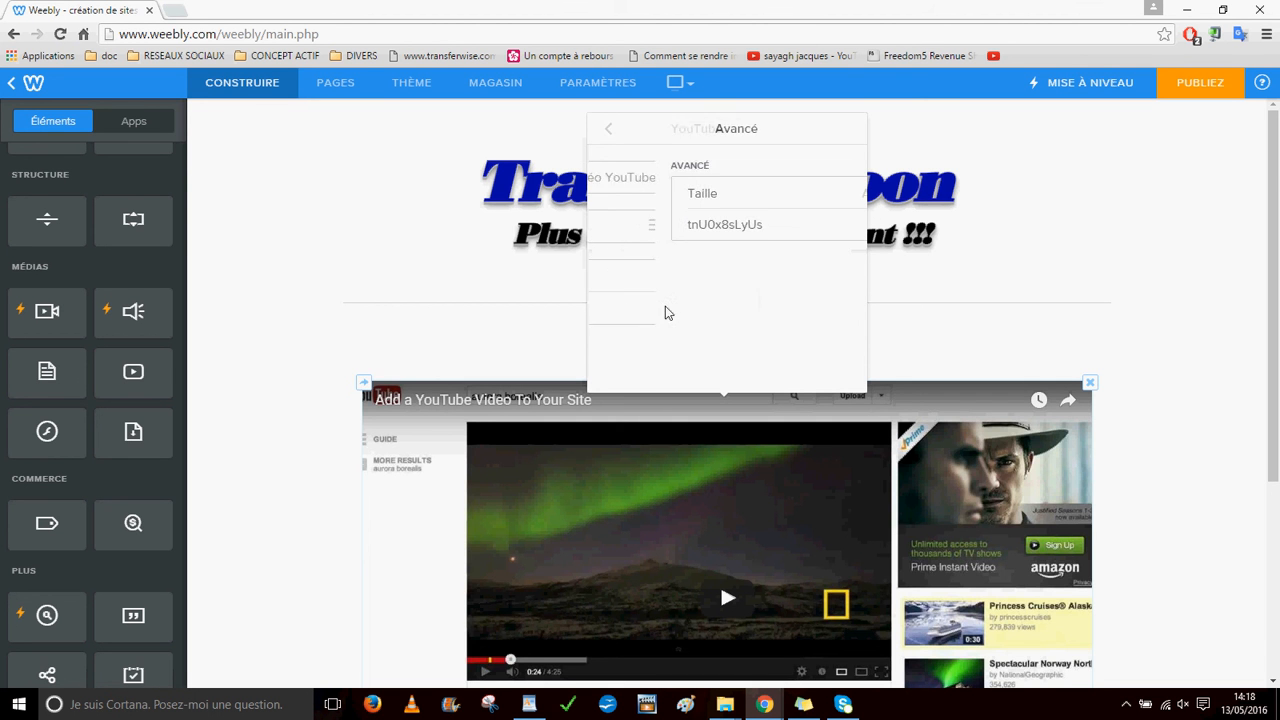
pyautogui.click(674, 196)
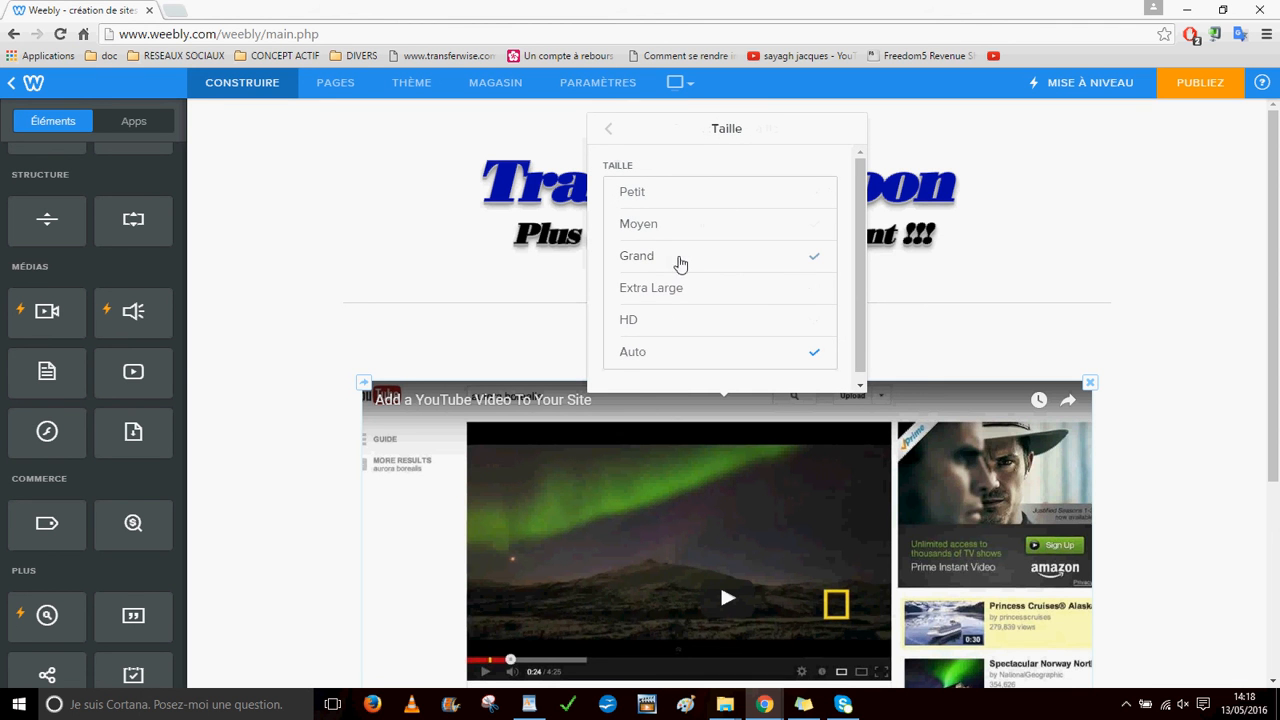
pyautogui.click(682, 264)
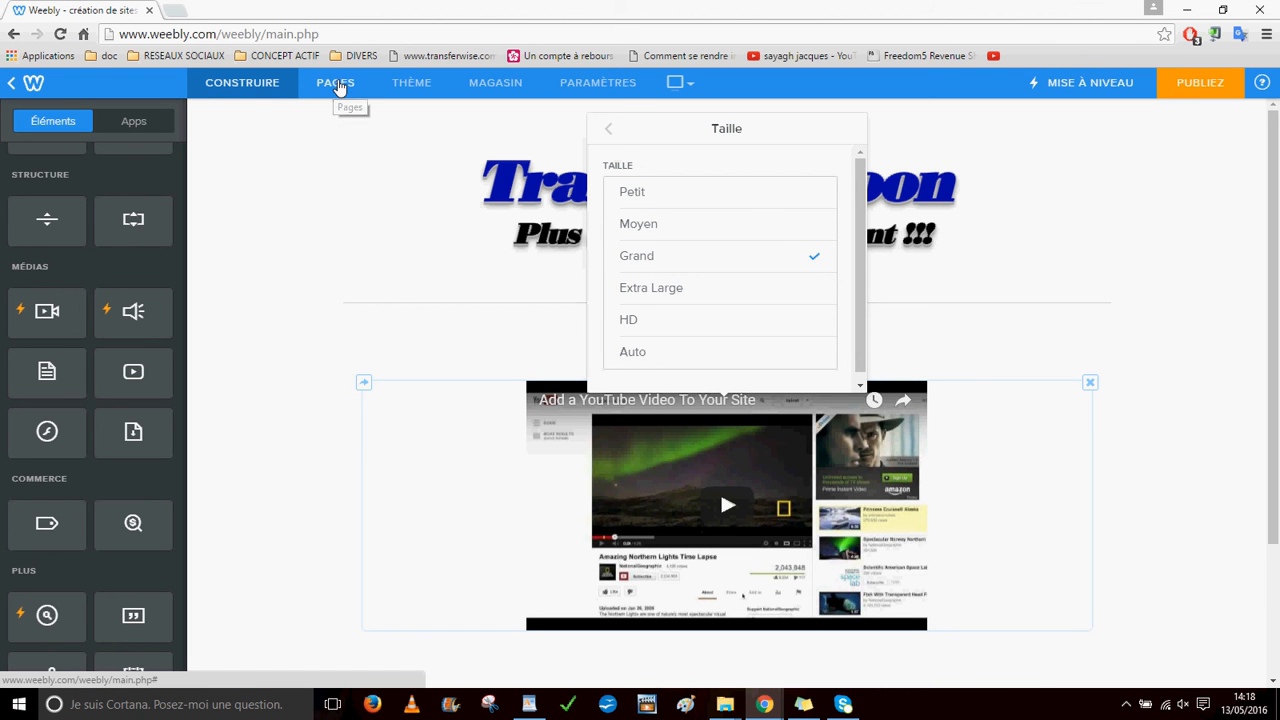
# Step: Create a standard page named comment demarrer with the header type Court En-Tête and save it
pyautogui.click(336, 84)
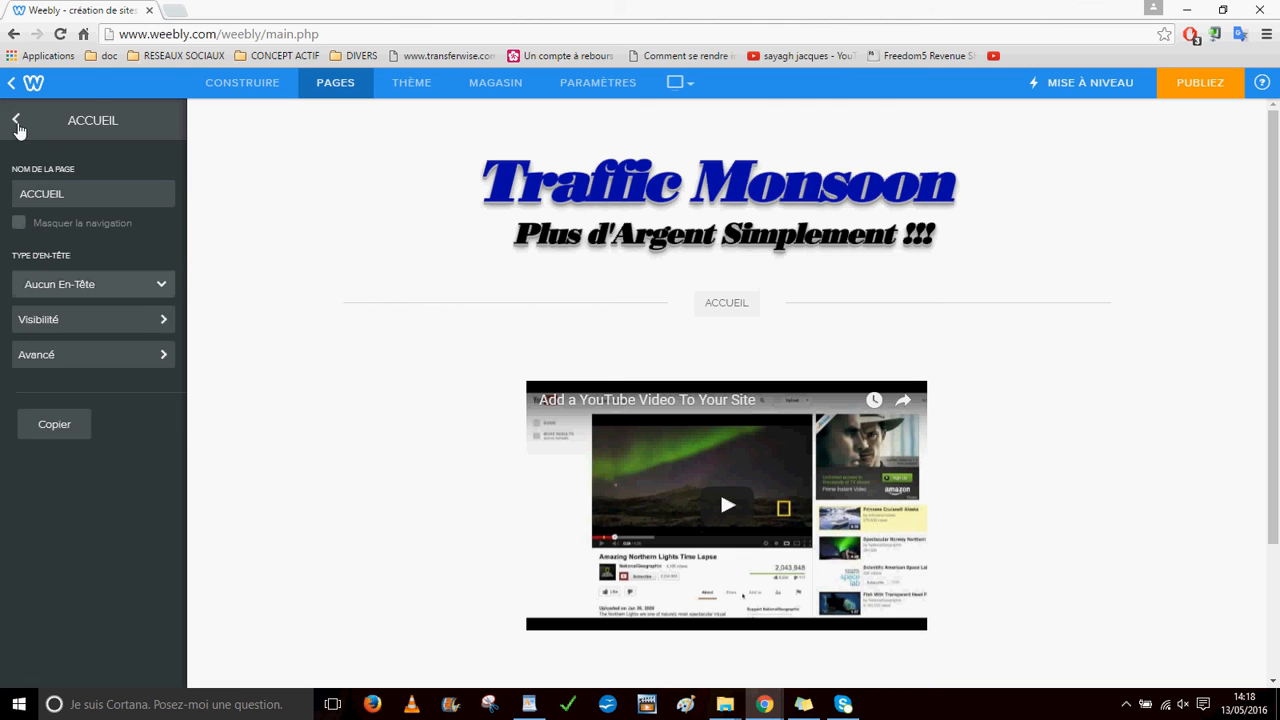
pyautogui.click(17, 122)
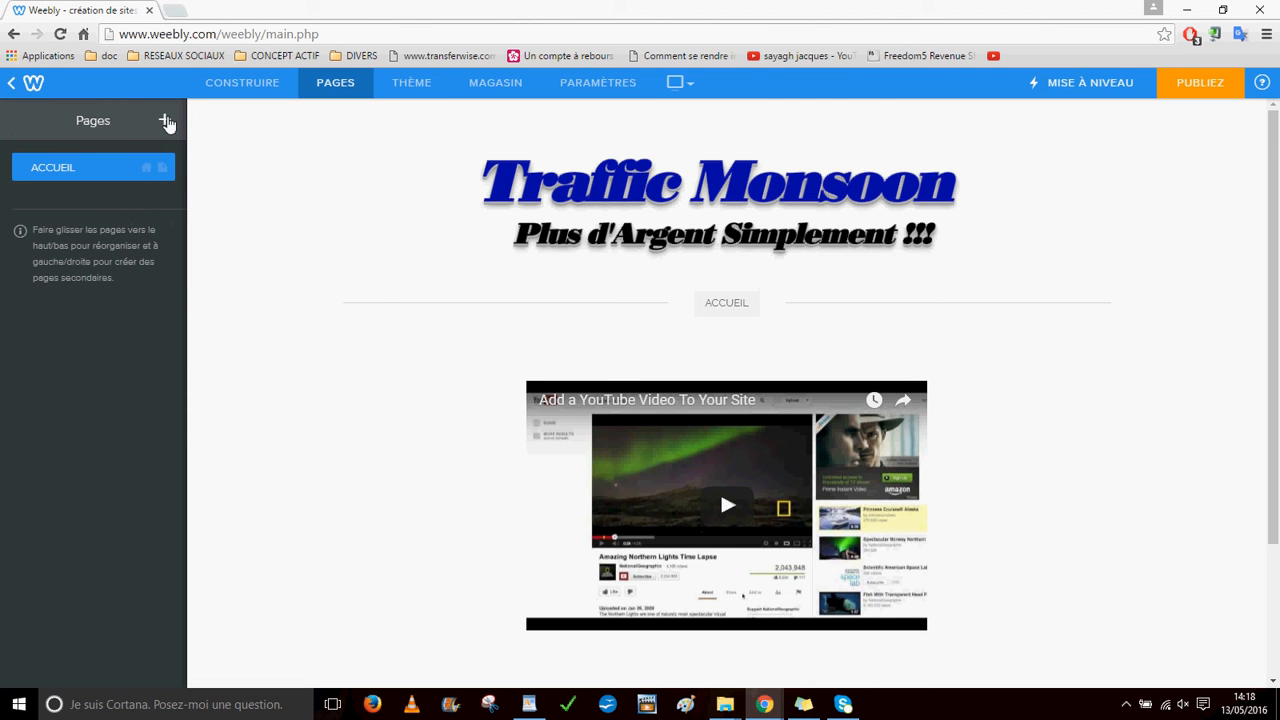
pyautogui.click(165, 121)
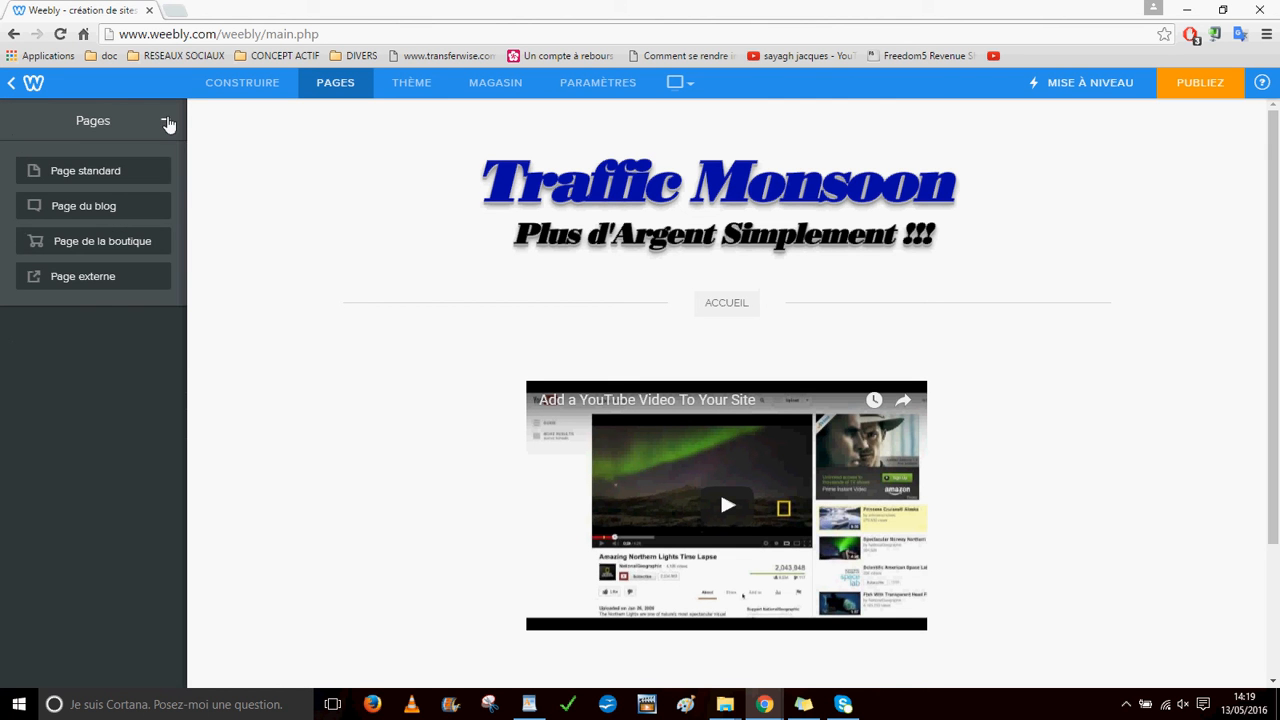
pyautogui.click(83, 174)
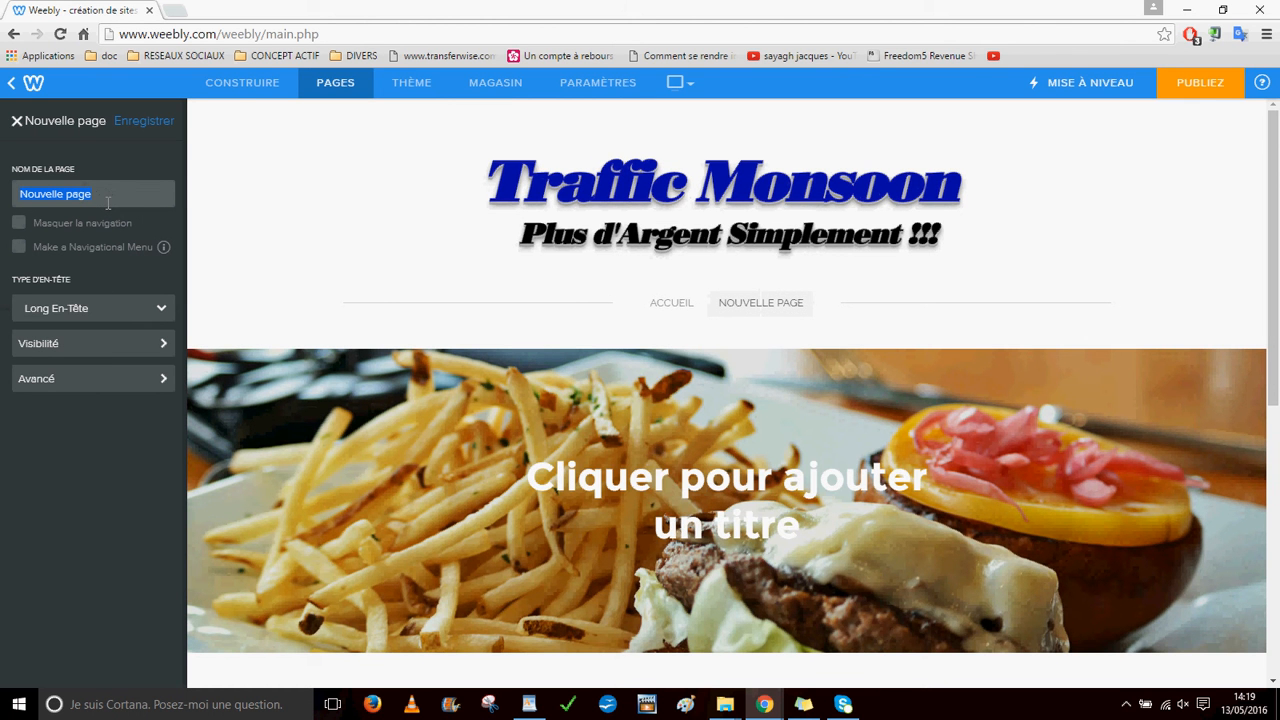
pyautogui.write('comment demarrer')
pyautogui.click(86, 312)
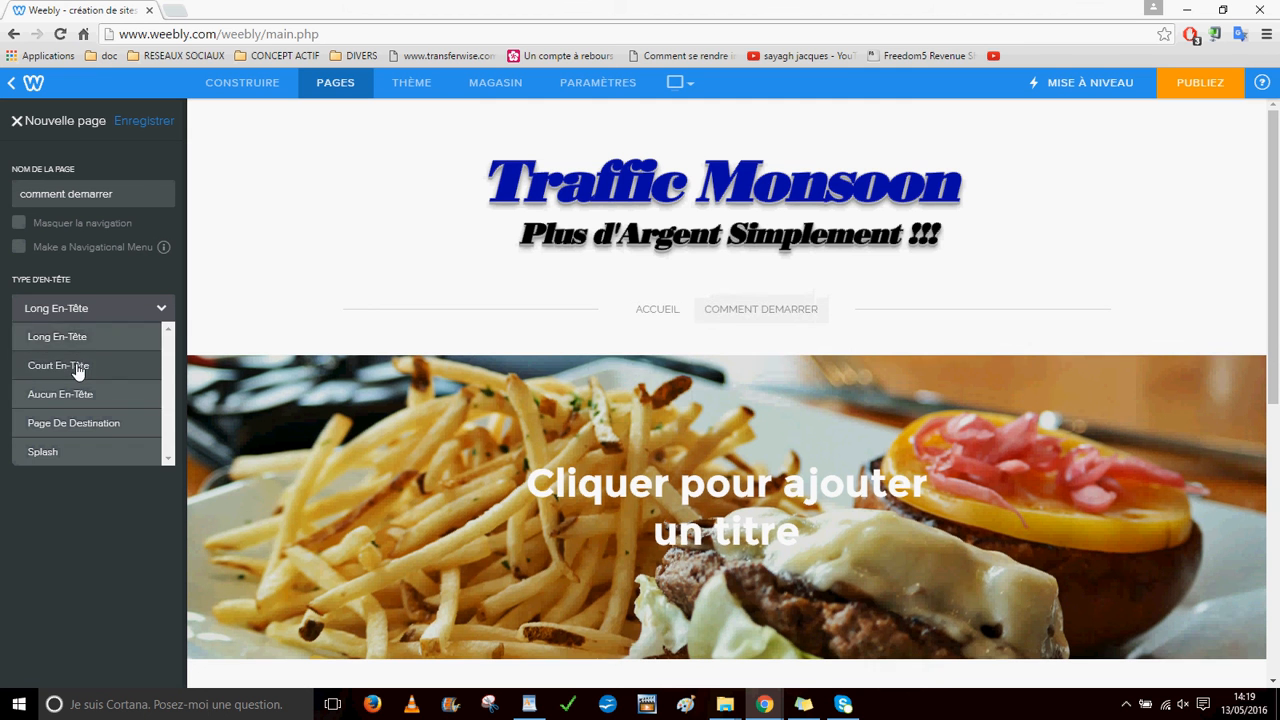
pyautogui.click(60, 366)
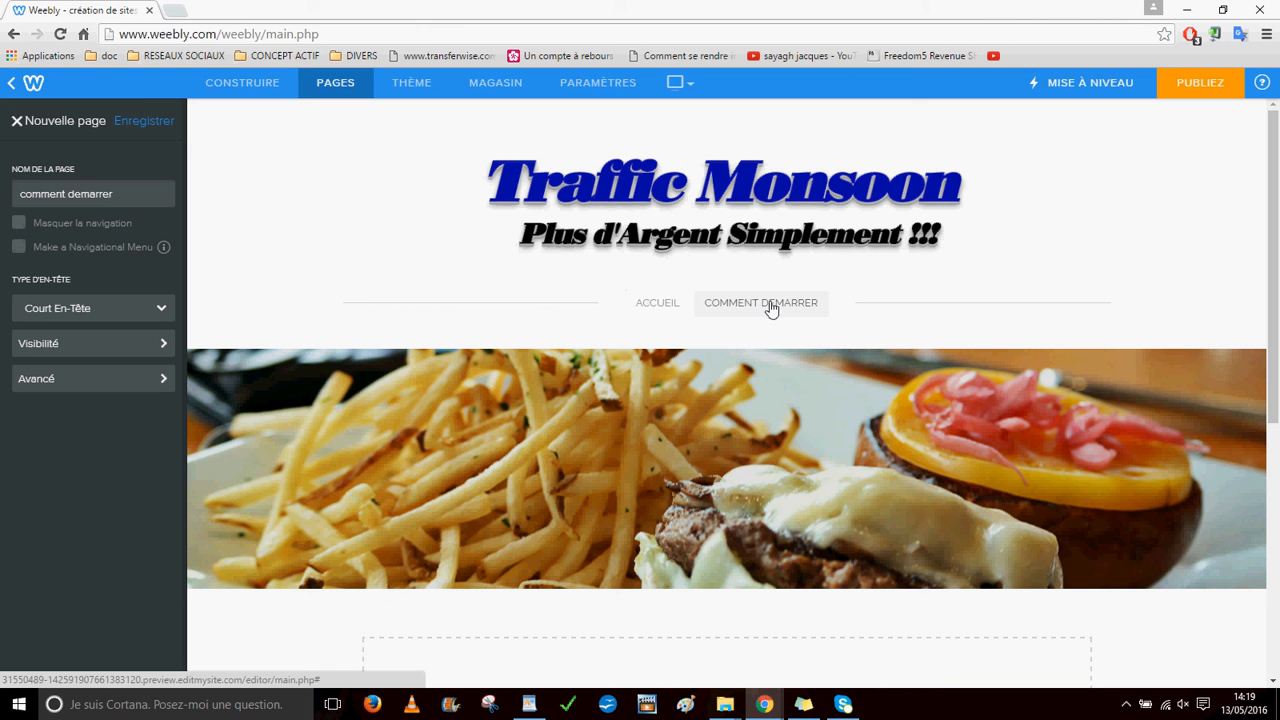
pyautogui.click(140, 120)
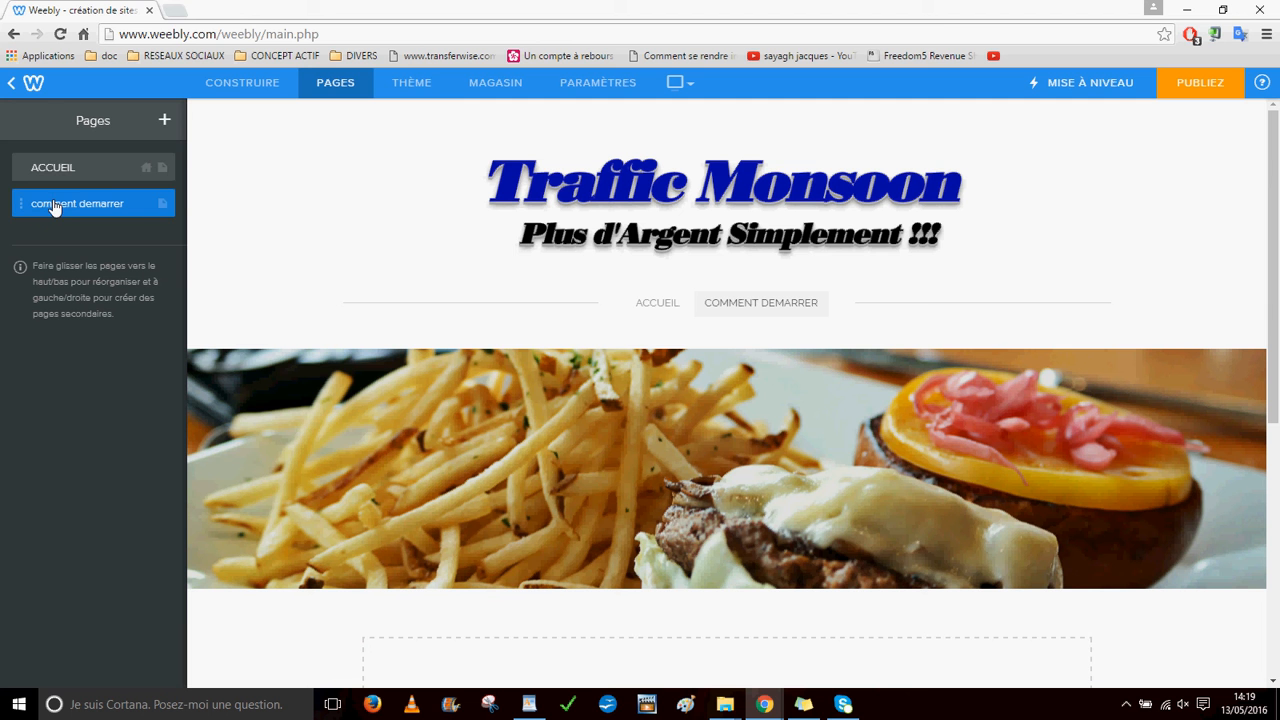
# Step: Nest the comment demarrer page under ACCUEIL as a subpage and check the navigation menu
pyautogui.moveTo(55, 207); pyautogui.dragTo(83, 204)
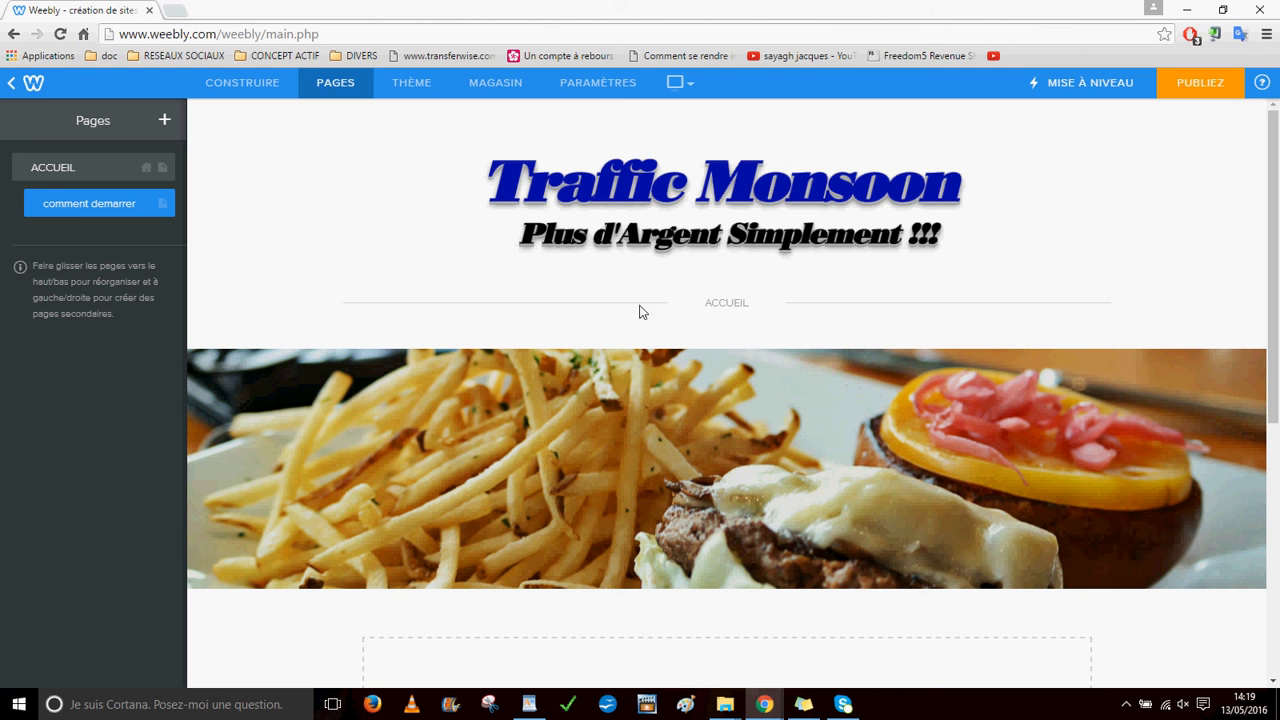
pyautogui.moveTo(736, 308)
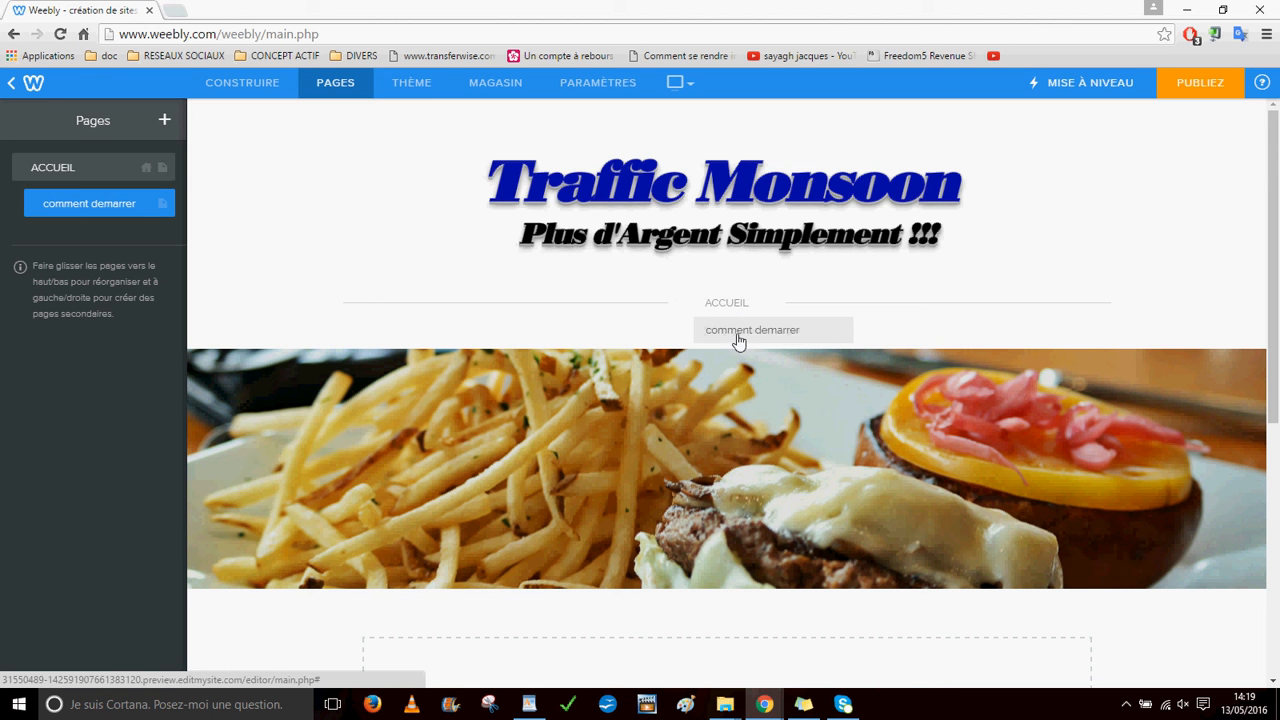
pyautogui.click(166, 120)
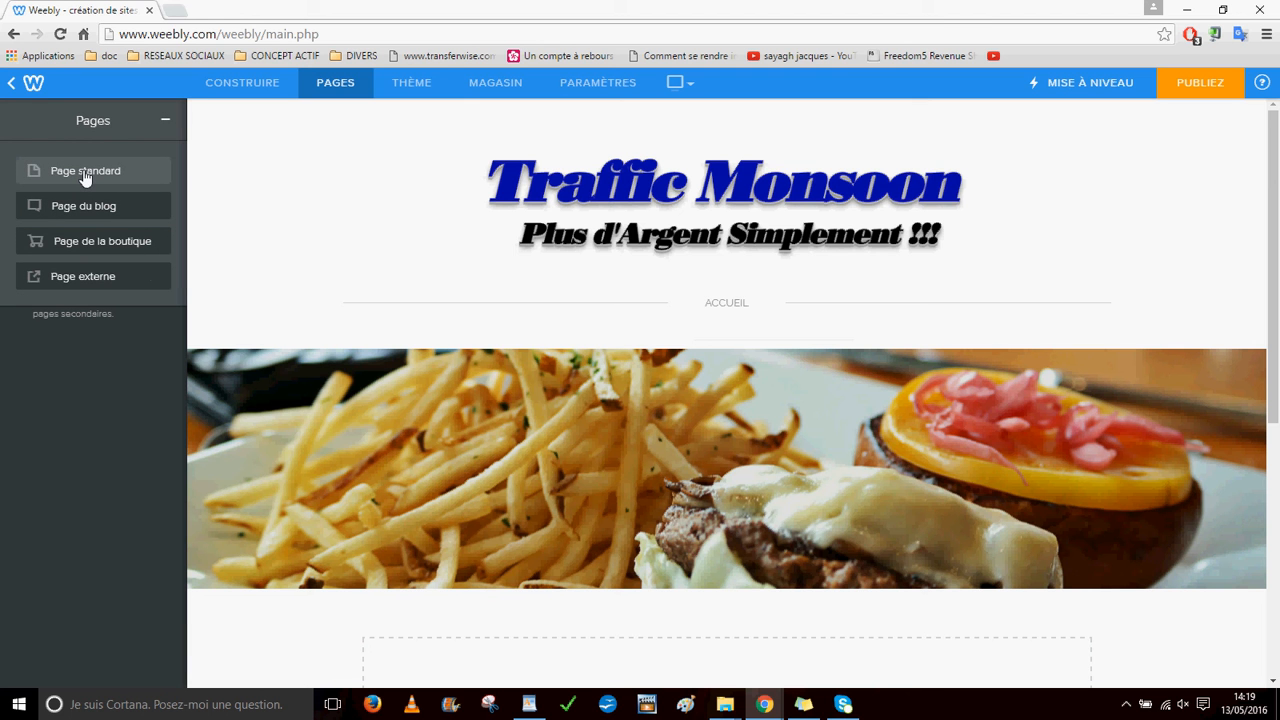
pyautogui.click(70, 276)
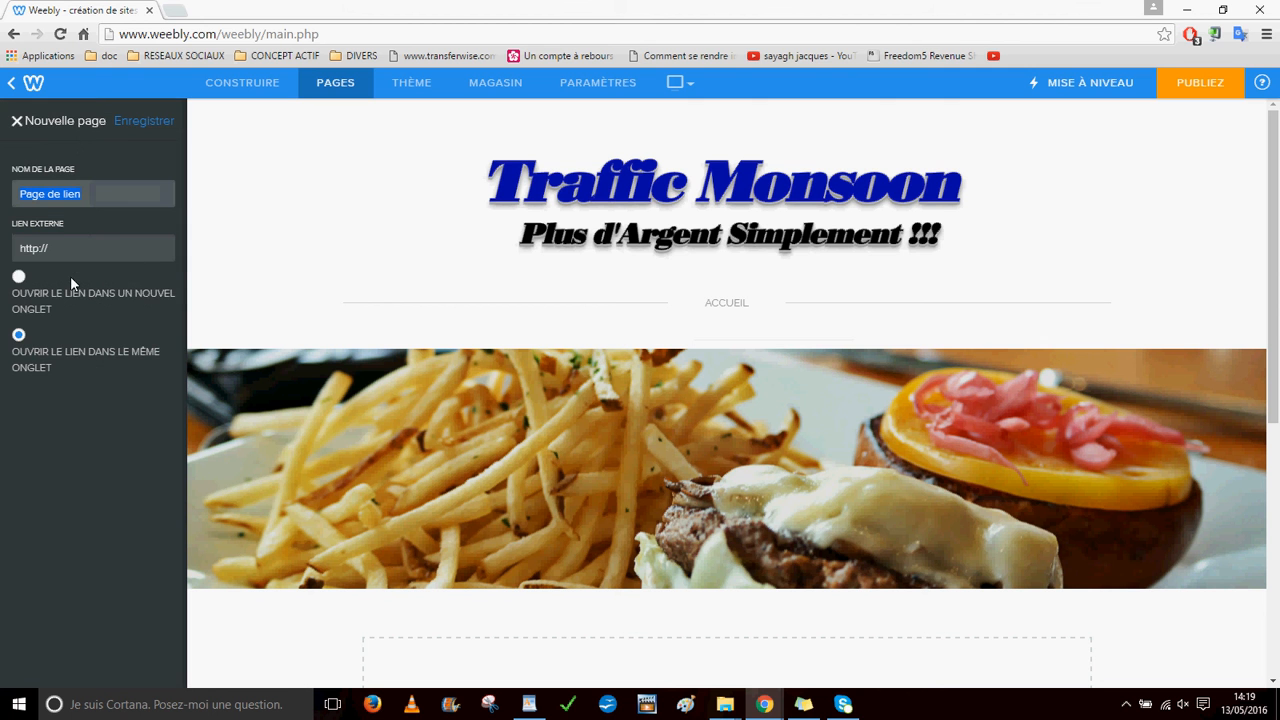
pyautogui.click(17, 122)
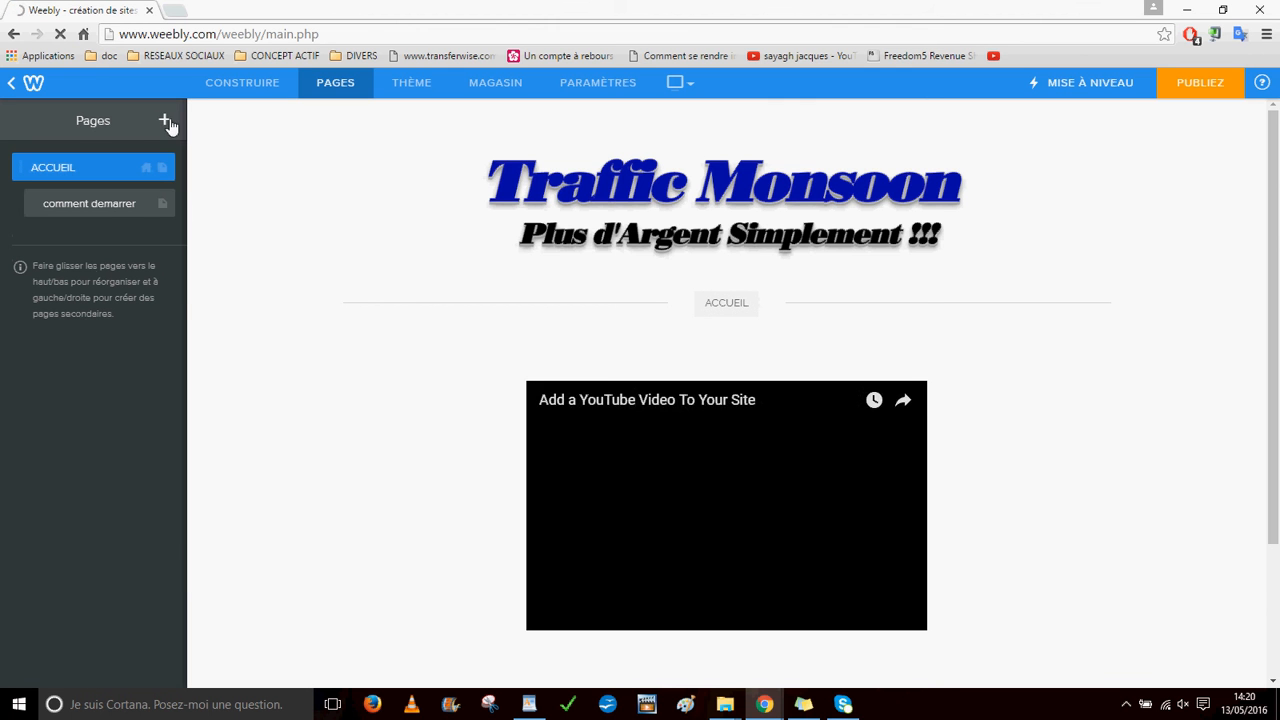
# Step: Create a standard page named Comment son pack and save it
pyautogui.click(166, 121)
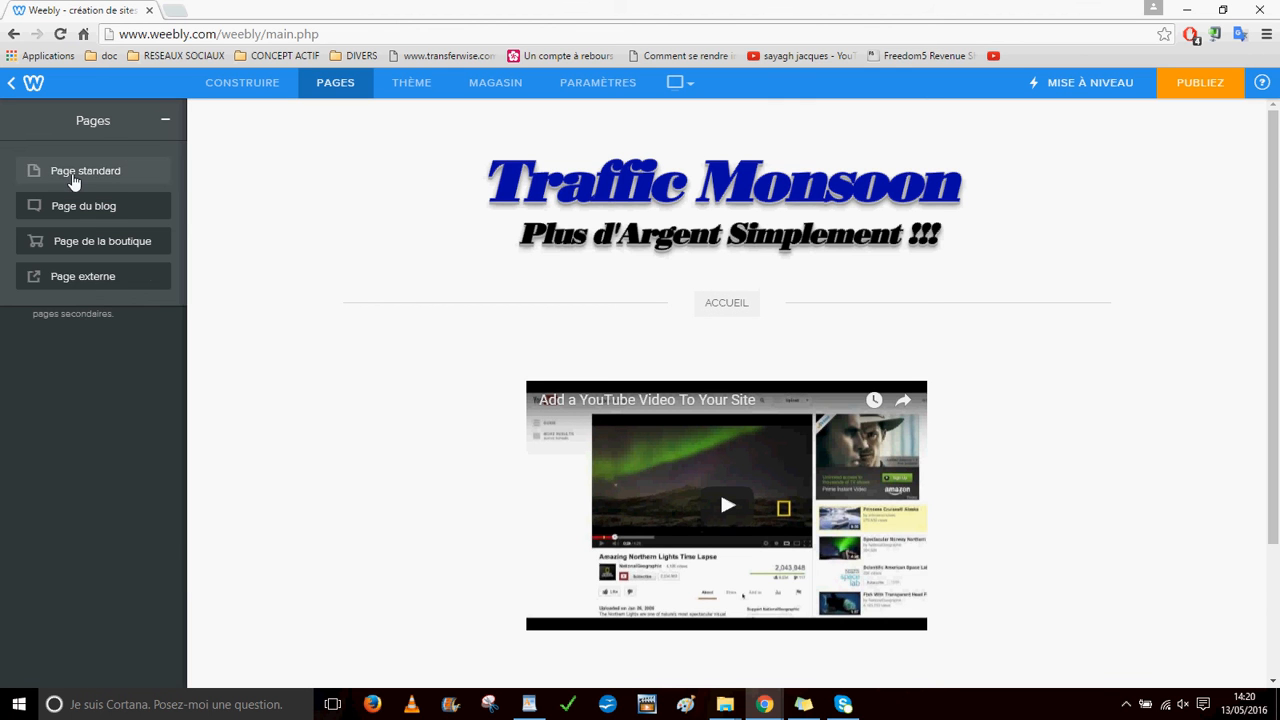
pyautogui.click(74, 176)
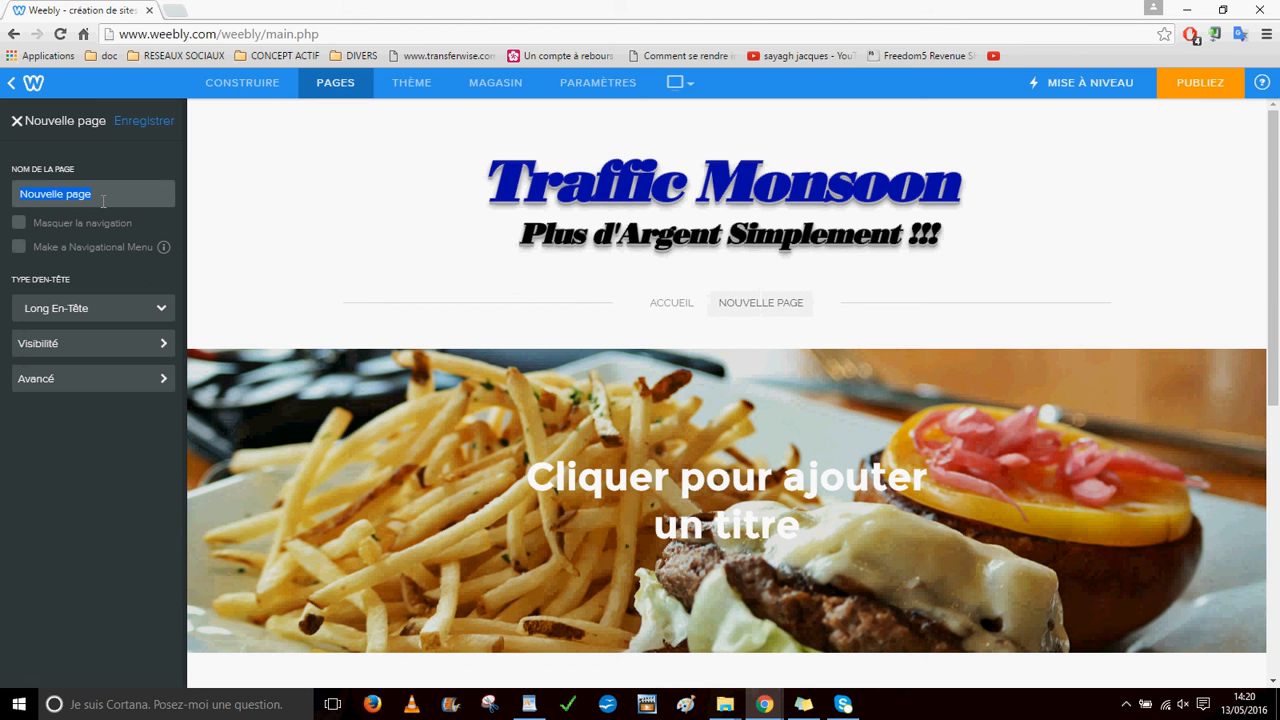
pyautogui.write('Comment son pack')
pyautogui.click(150, 122)
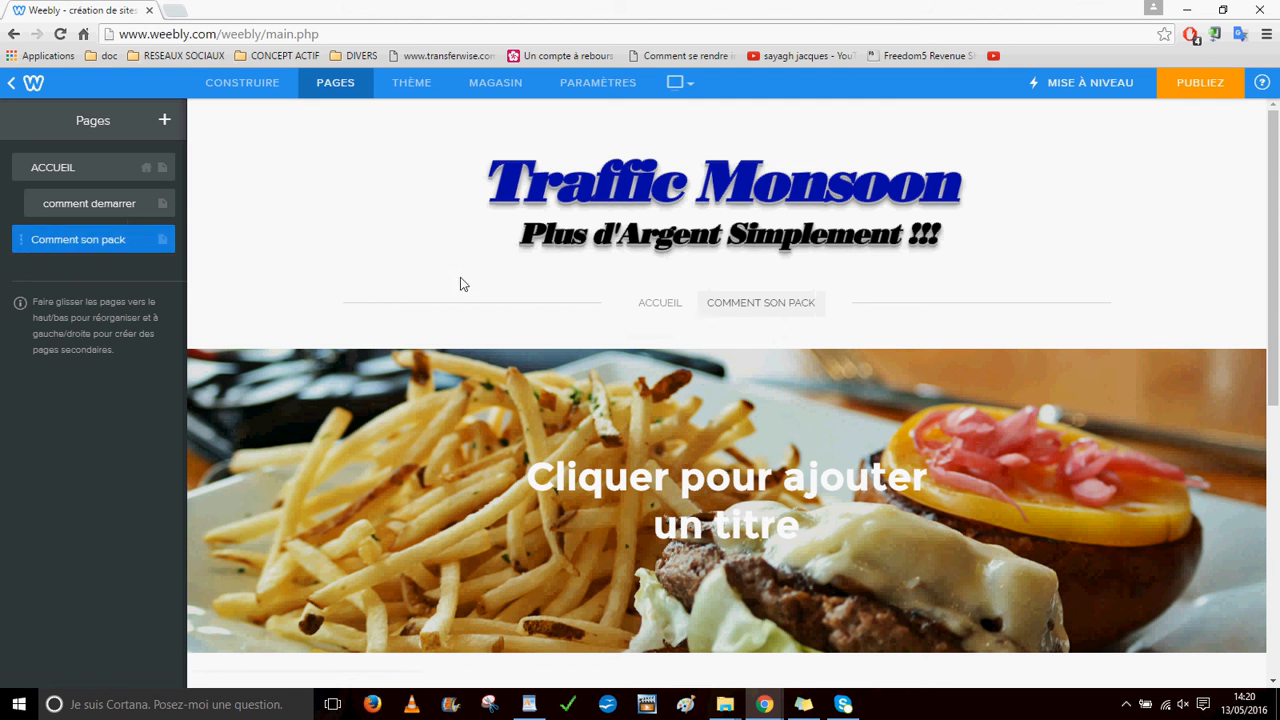
# Step: Nest the Comment son pack page under comment demarrer as a second-level subpage and check it in the site's navigation menu
pyautogui.moveTo(87, 243); pyautogui.dragTo(118, 237)
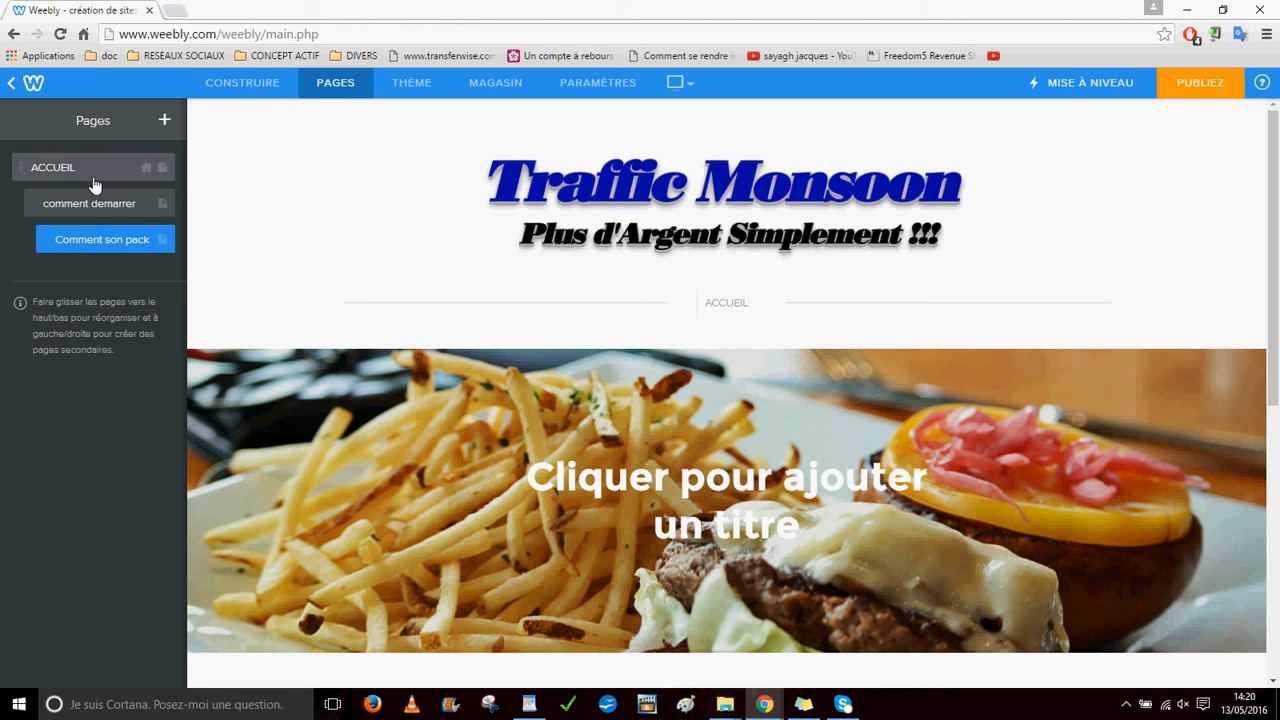
pyautogui.moveTo(726, 306)
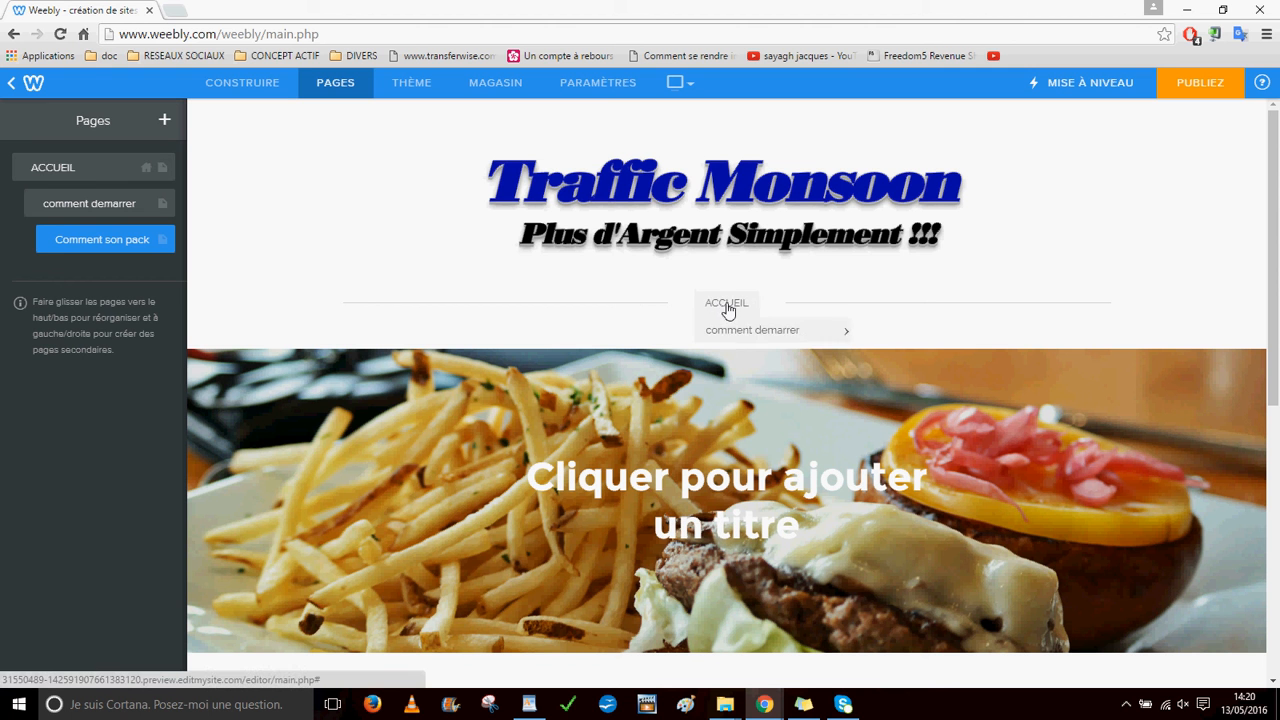
pyautogui.moveTo(736, 333)
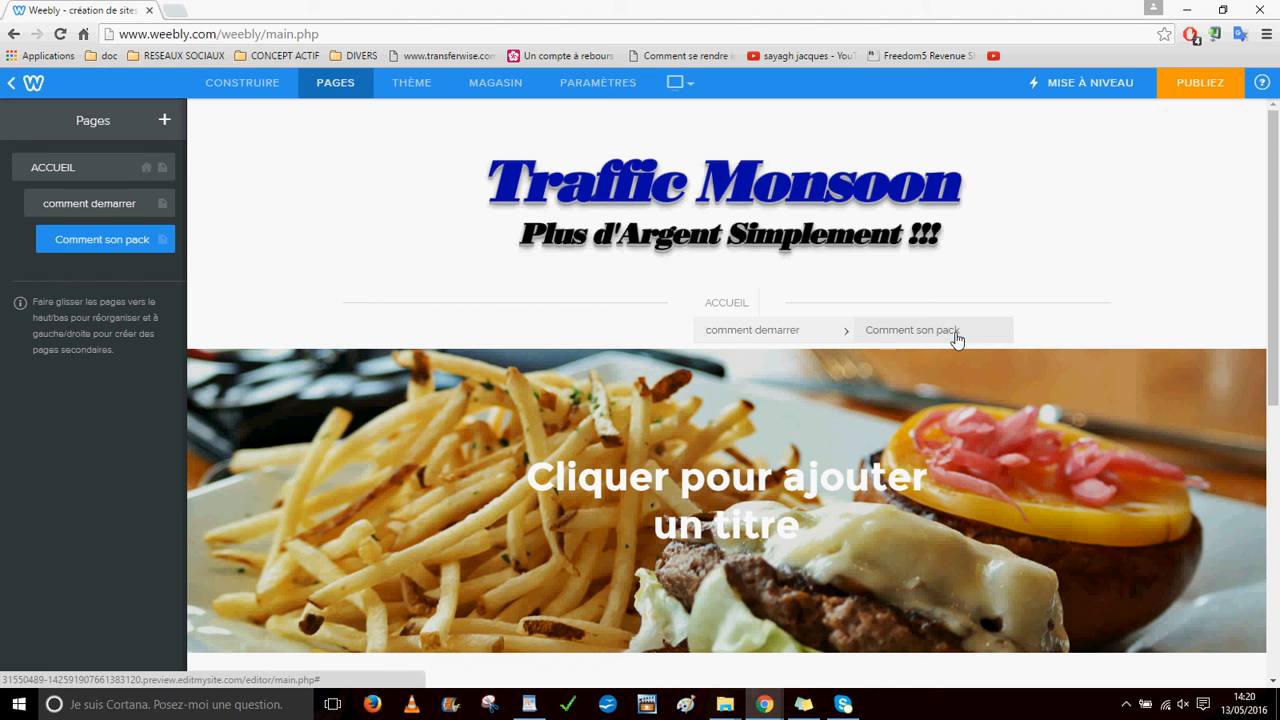
# Step: Rename the Comment son pack page as Comment acheter son pack and set its header type to Aucun En-Tête
pyautogui.click(101, 240)
pyautogui.click(74, 196)
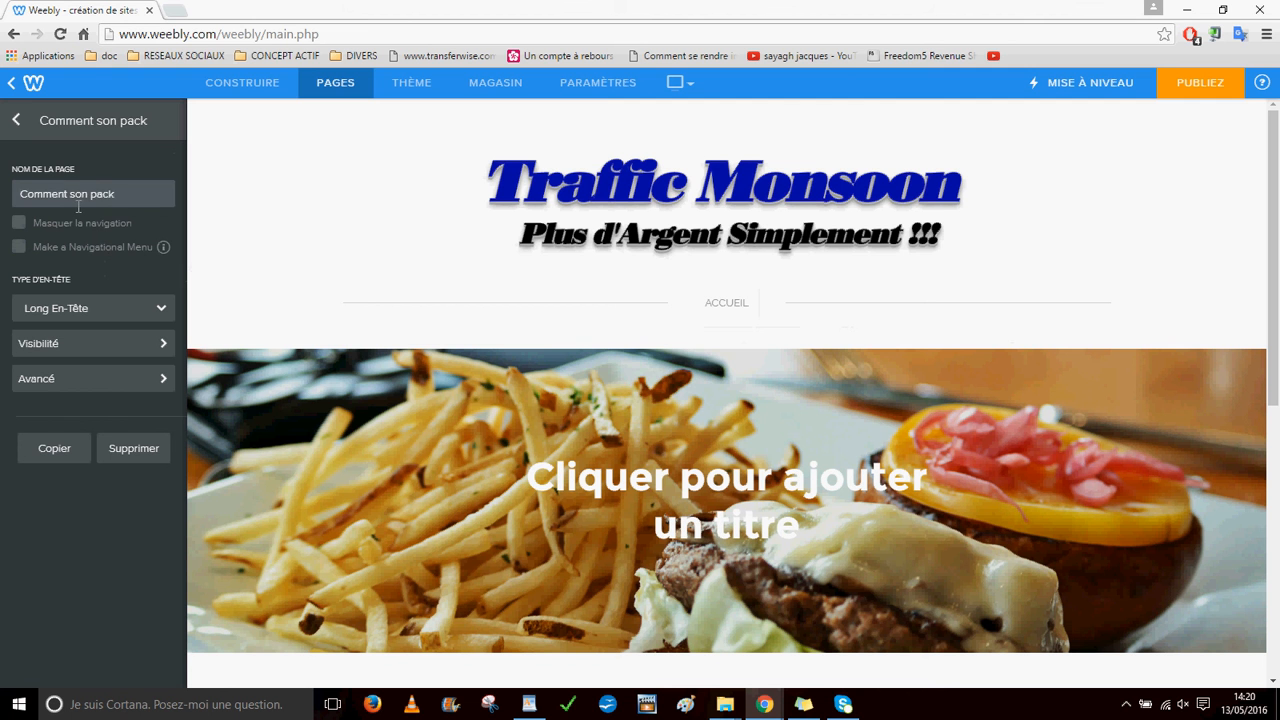
pyautogui.write('acheter')
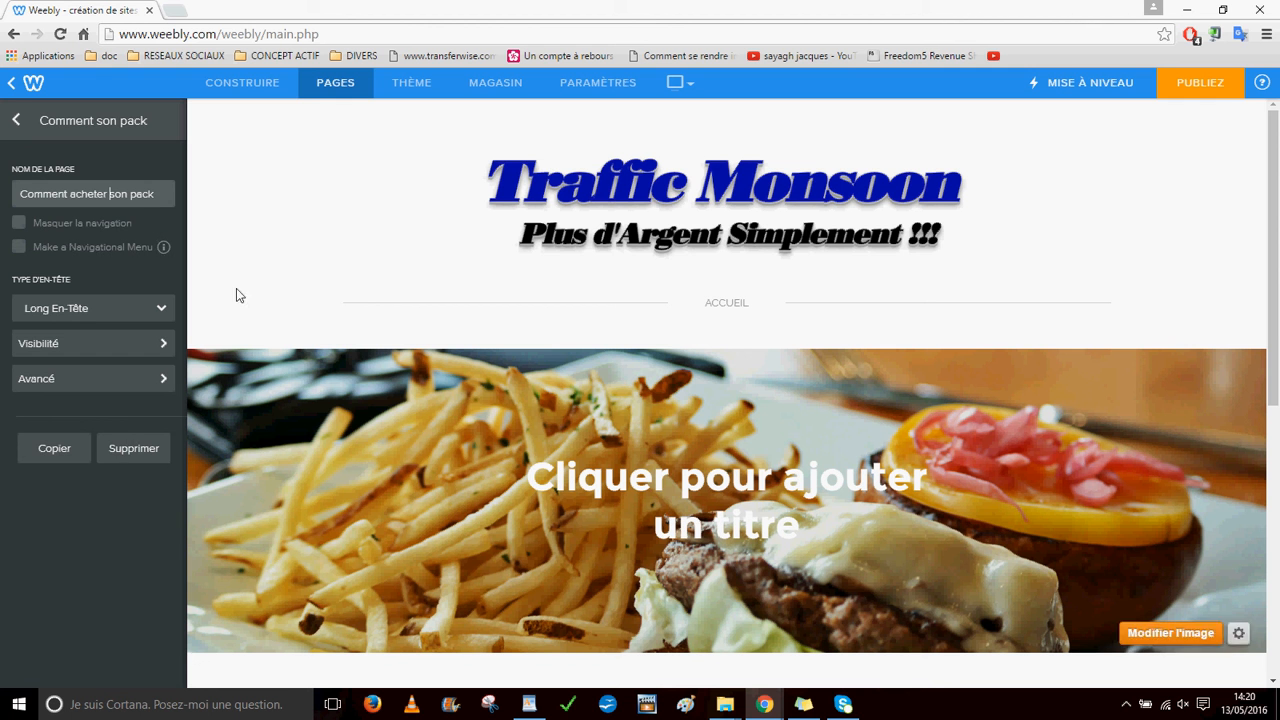
pyautogui.click(77, 309)
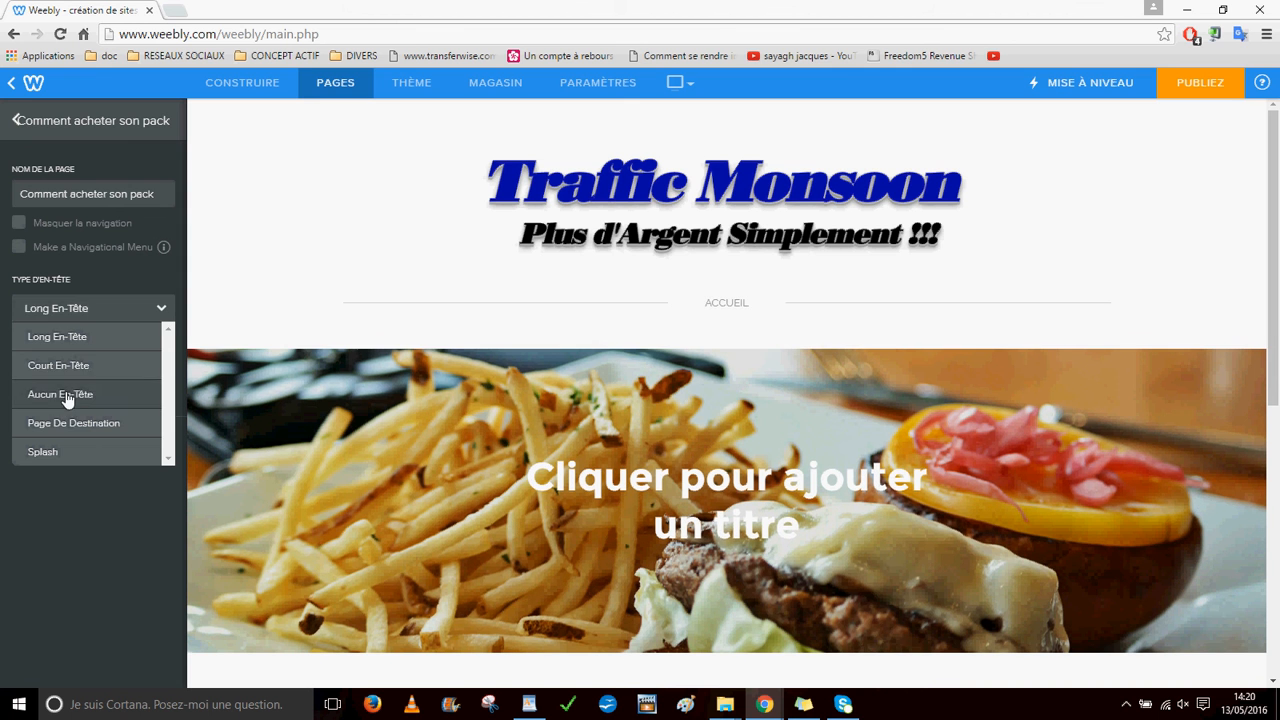
pyautogui.click(66, 396)
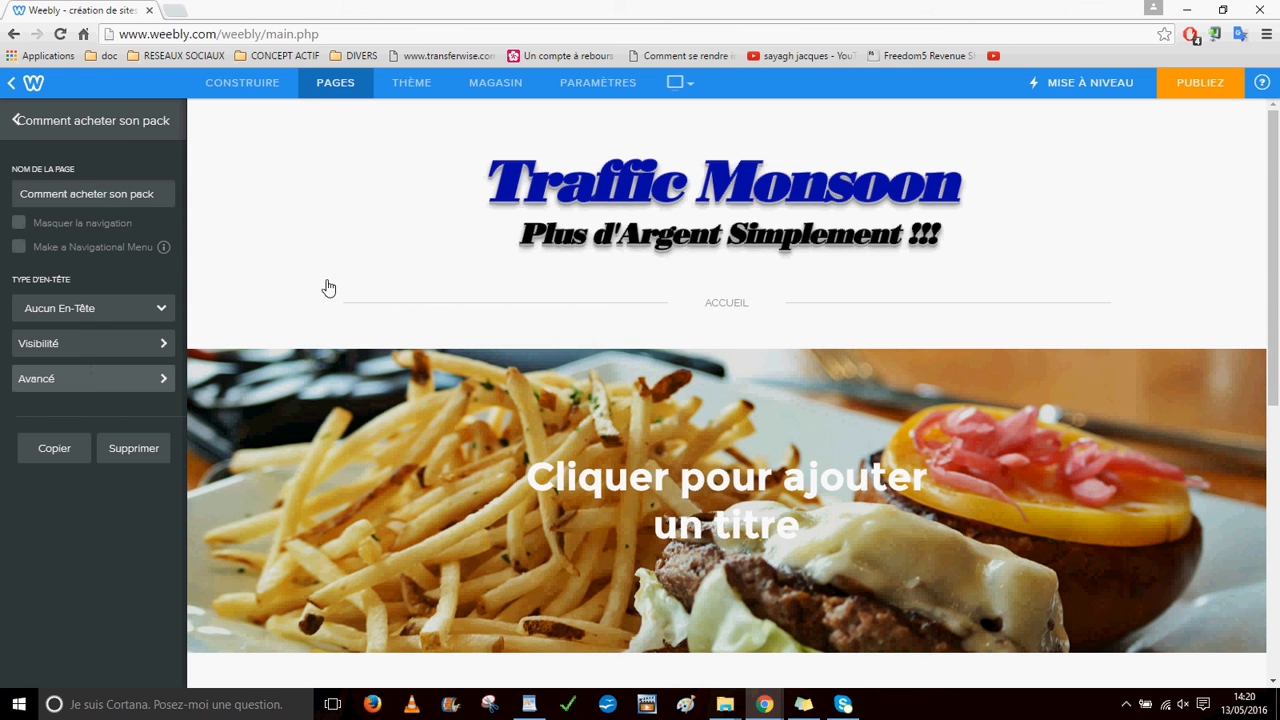